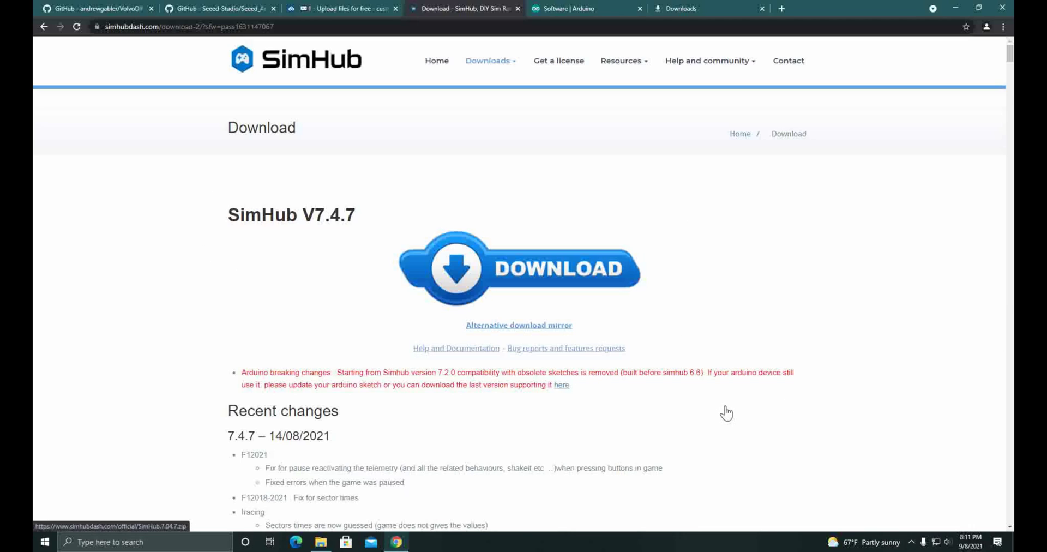
- Download the Arduino IDE 1.8.16 installer for Windows 7 and newer from the Arduino software page, without donating
key(ctrl+Tab)
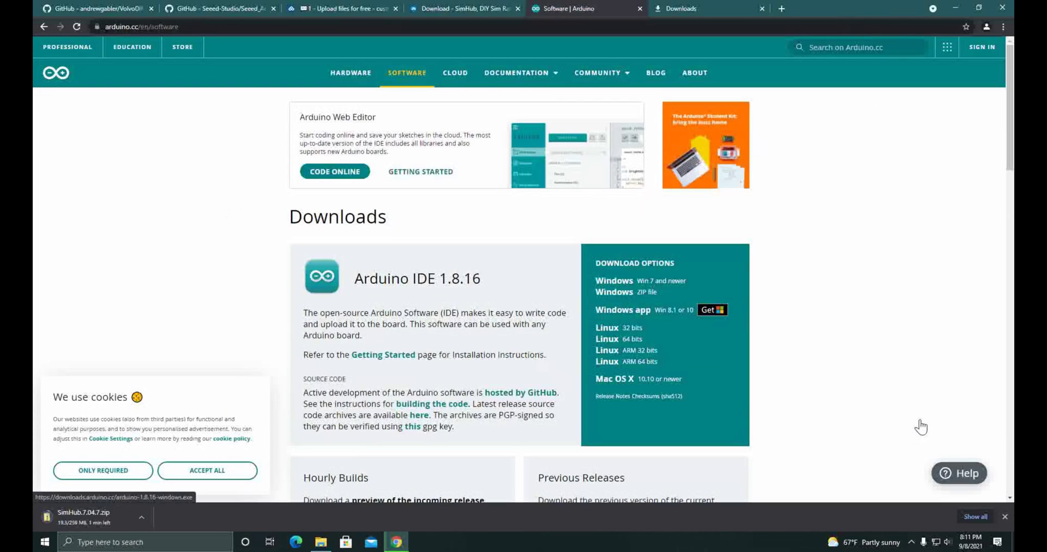
drag(652, 281, 606, 280)
click(616, 280)
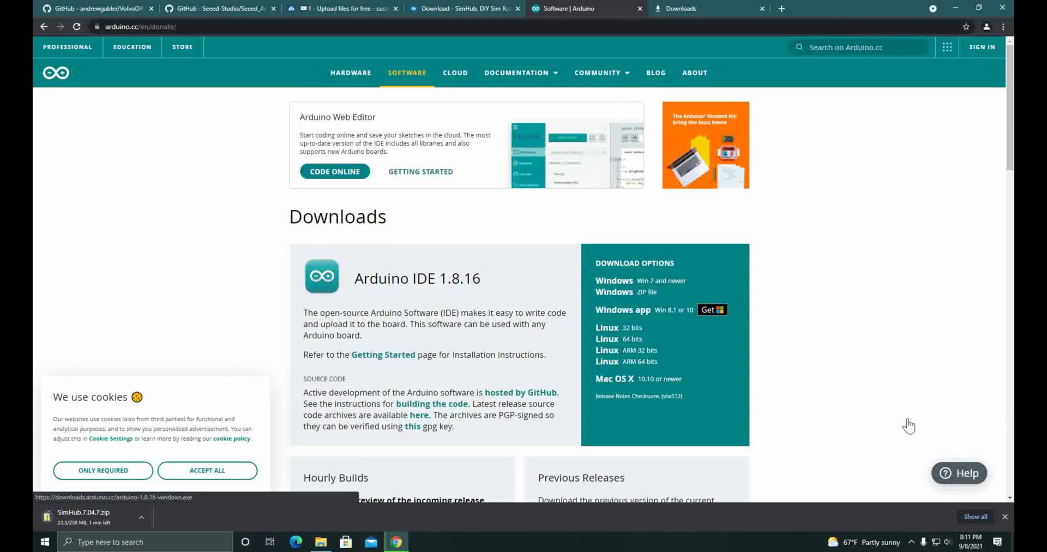
click(474, 254)
- Download custom_arduino_volvo.txt from ufile.io with the free download option and dismiss the download prompt
key(ctrl+3)
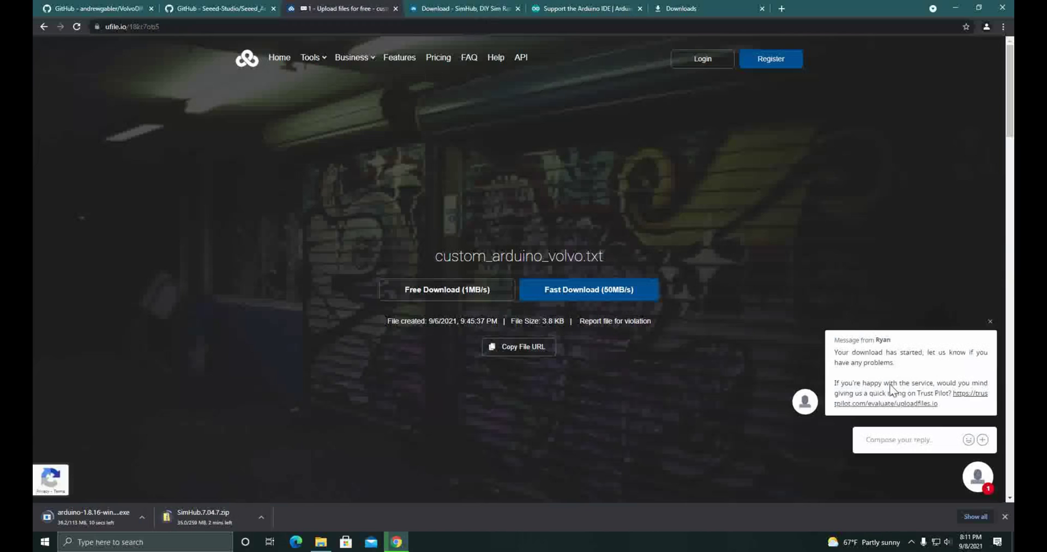
drag(609, 256, 430, 254)
click(446, 290)
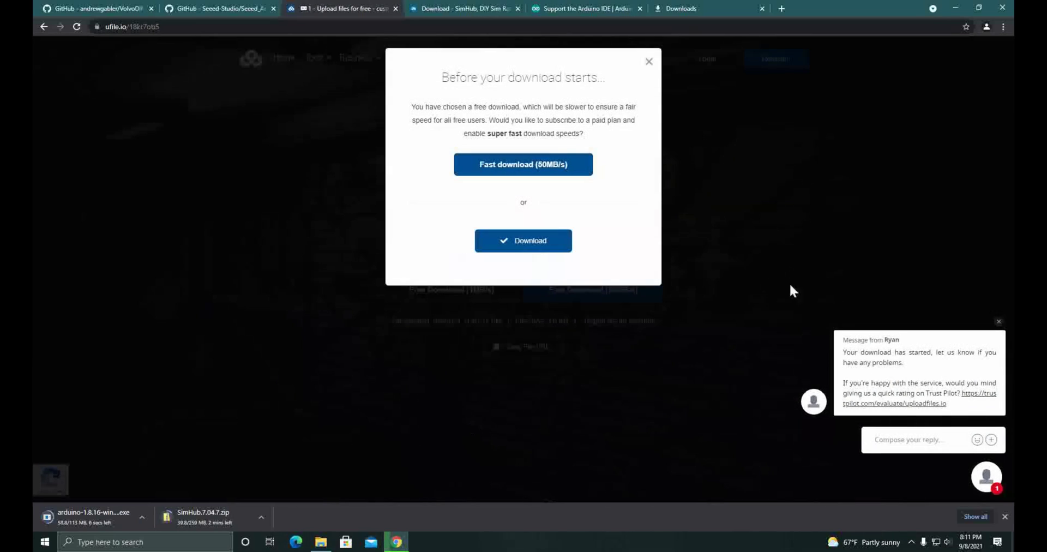
click(523, 241)
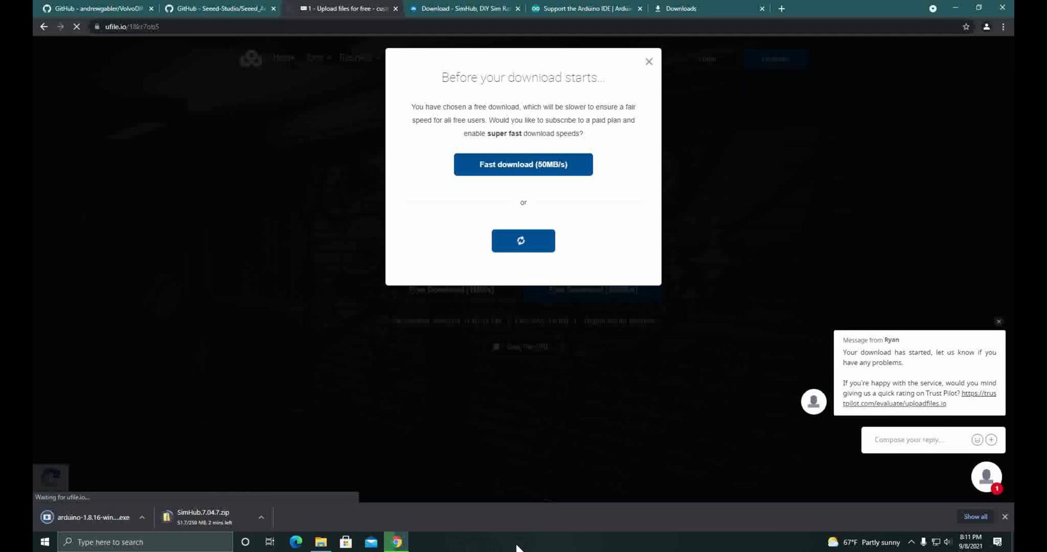
click(649, 61)
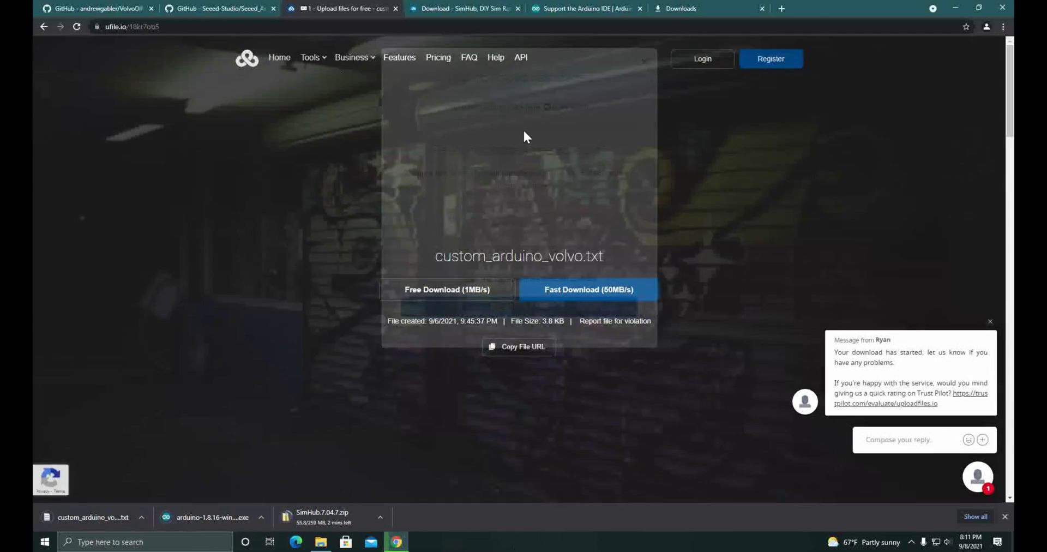
- Download the Seeed_Arduino_CAN repository from GitHub as a ZIP
click(236, 9)
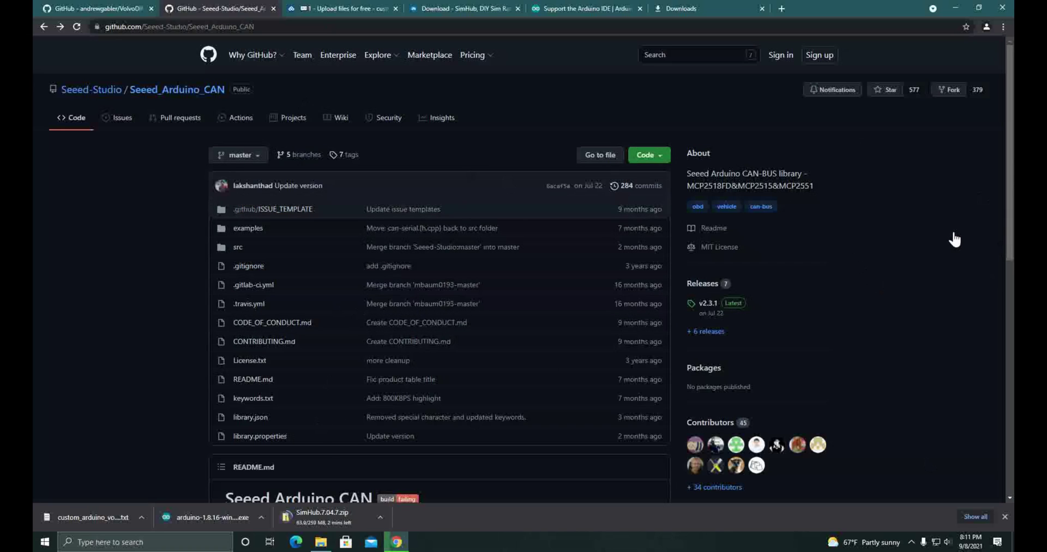
click(648, 154)
click(520, 283)
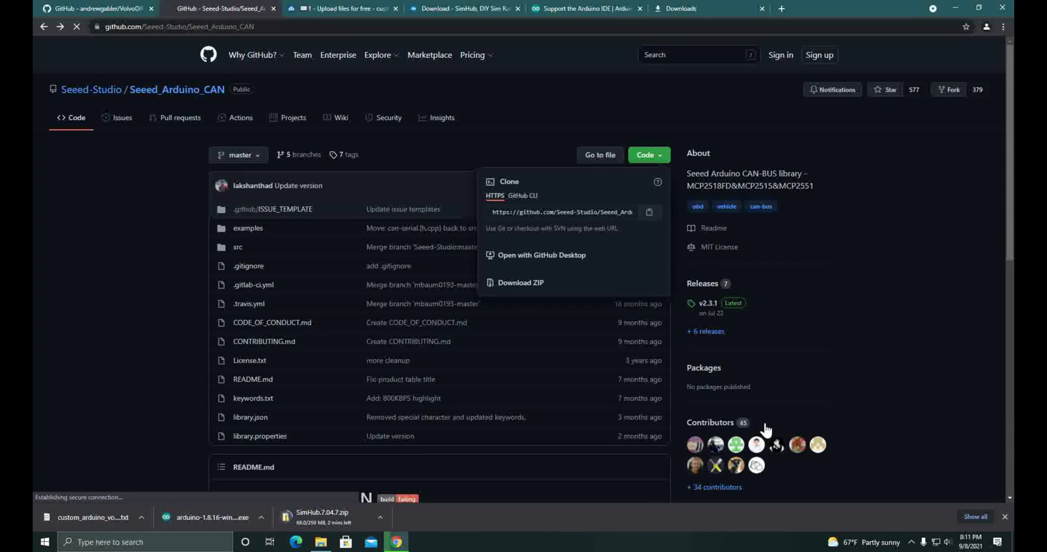
- Download the VolvoDIMLib repository from GitHub as a ZIP
key(ctrl+shift+Tab)
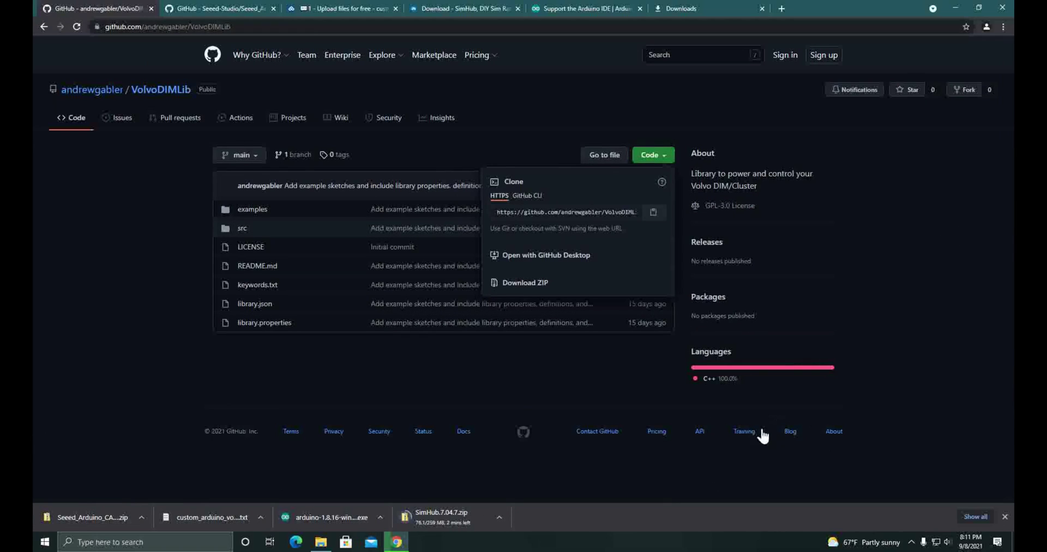
click(520, 282)
click(227, 401)
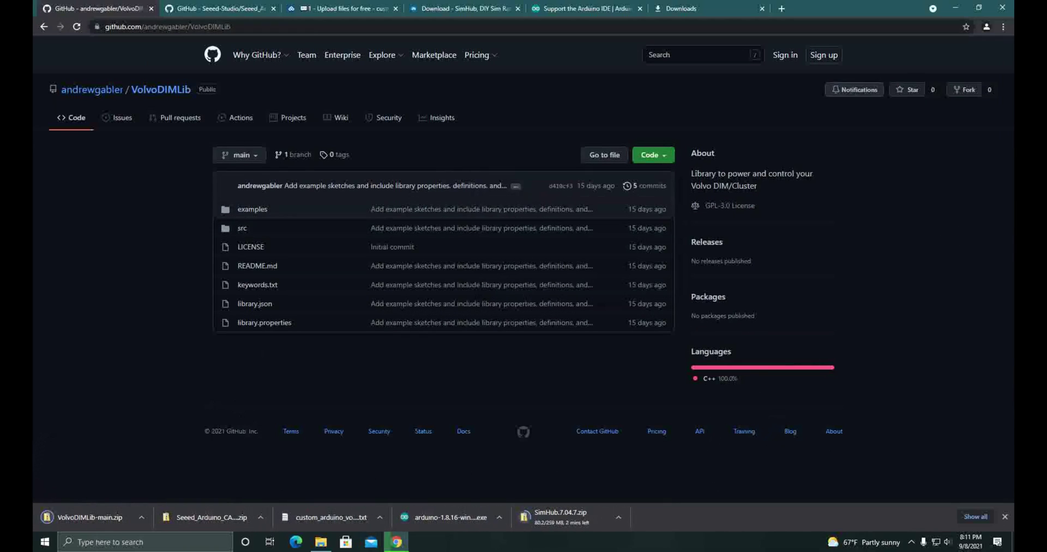
- Extract the downloaded VolvoDIMLib-main archive and move its inner library folder to the desktop, closing the extracted window
key(ctrl+shift+Tab)
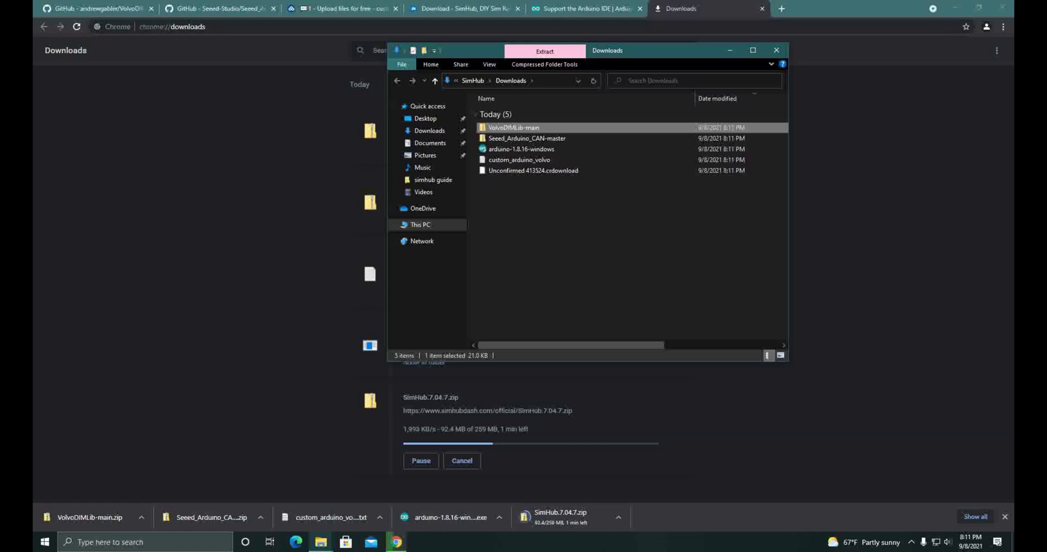
click(955, 8)
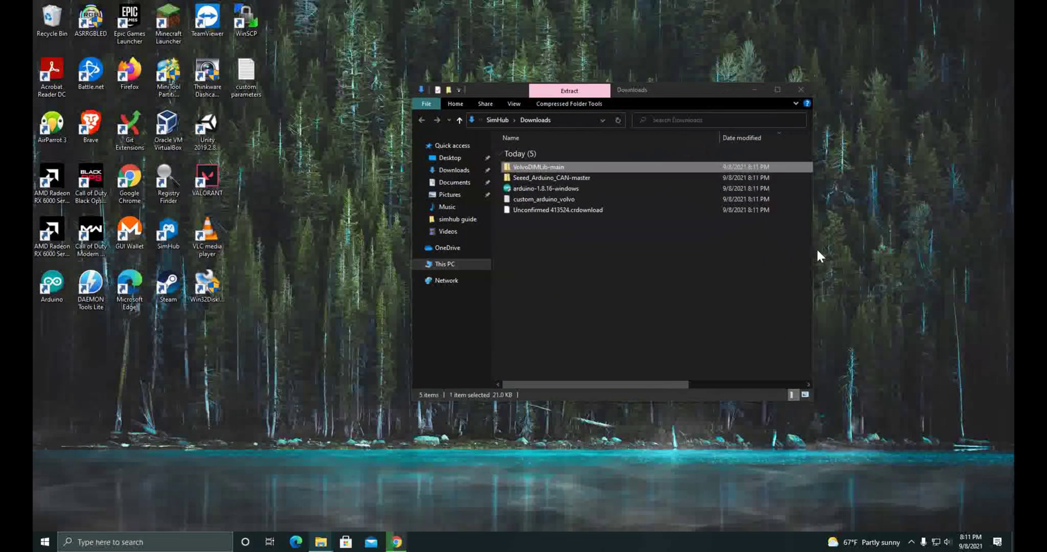
right_click(555, 166)
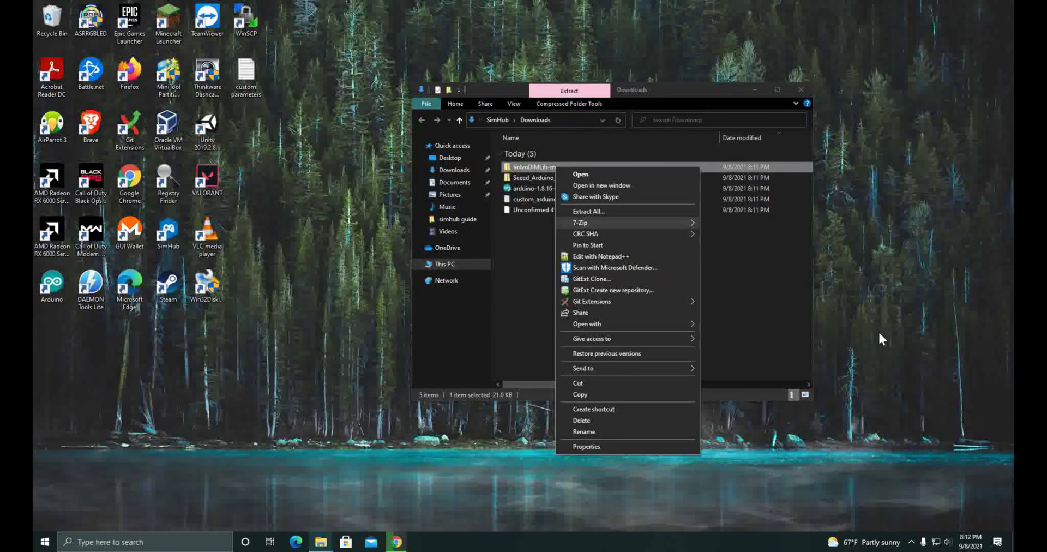
click(599, 212)
click(608, 373)
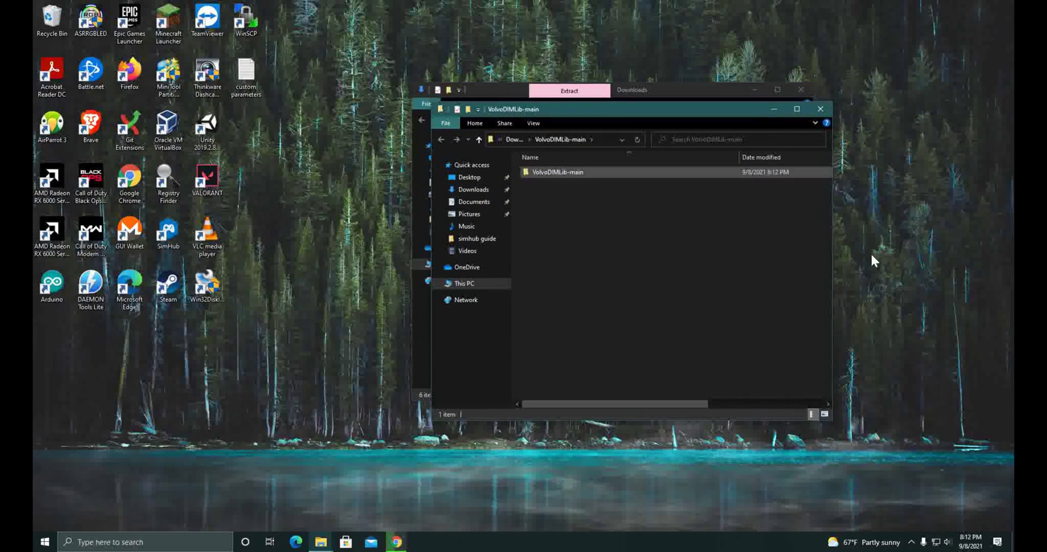
click(478, 139)
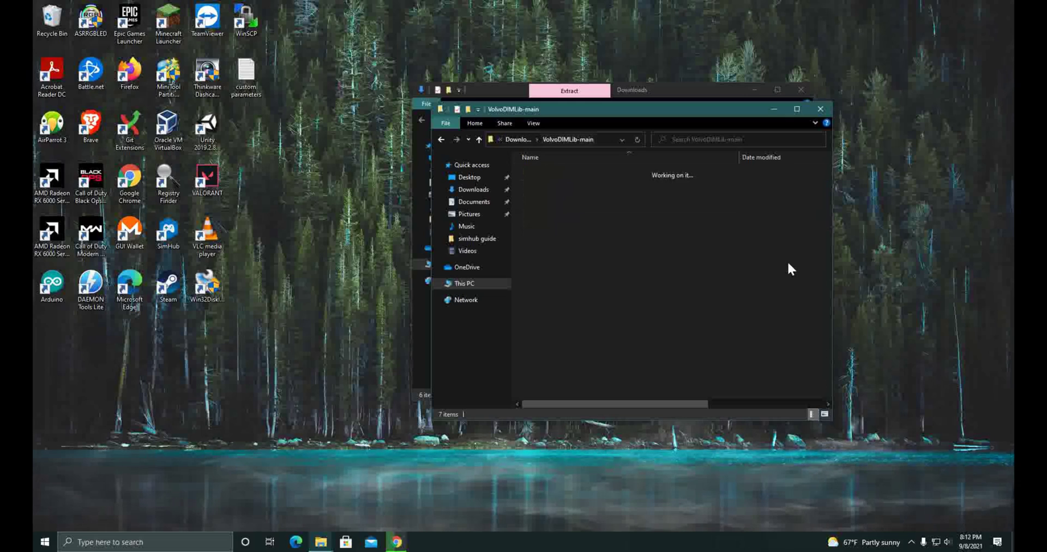
drag(556, 171, 246, 131)
click(820, 108)
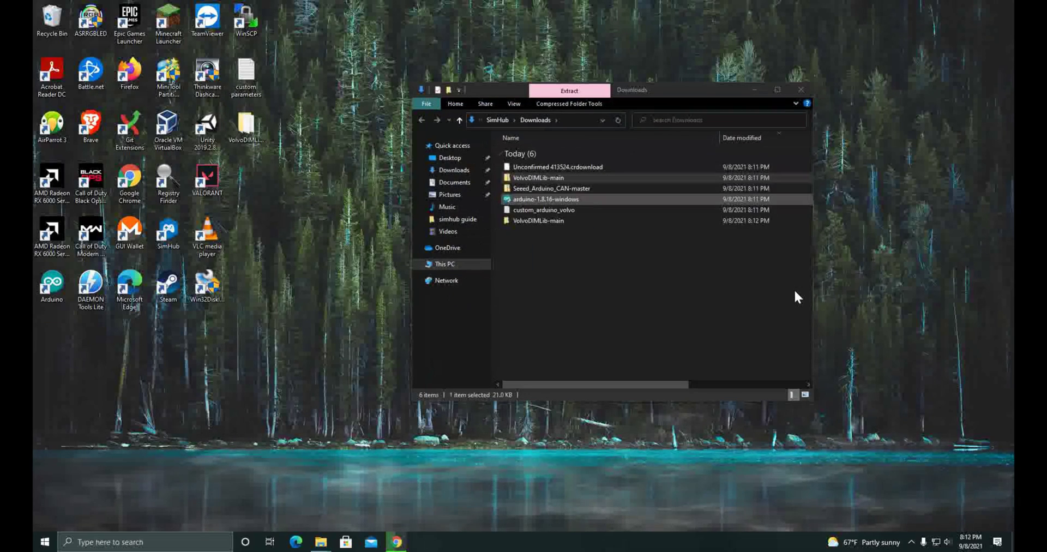
- Extract the Seeed_Arduino_CAN-master archive and move its inner library folder to the desktop
key(Menu)
key(Down)
key(Down)
key(Down)
key(Return)
key(Return)
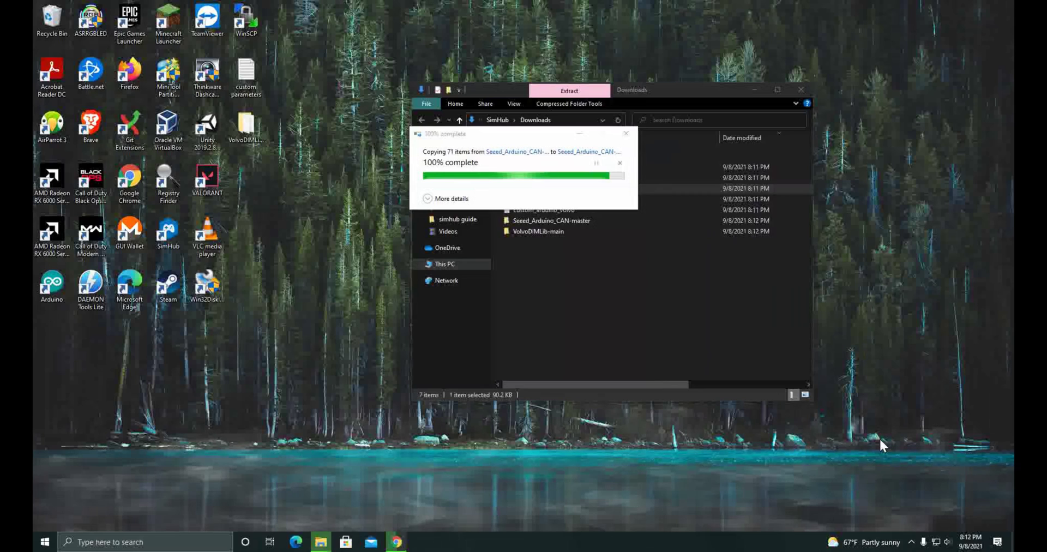
drag(791, 192, 246, 185)
click(627, 327)
click(840, 128)
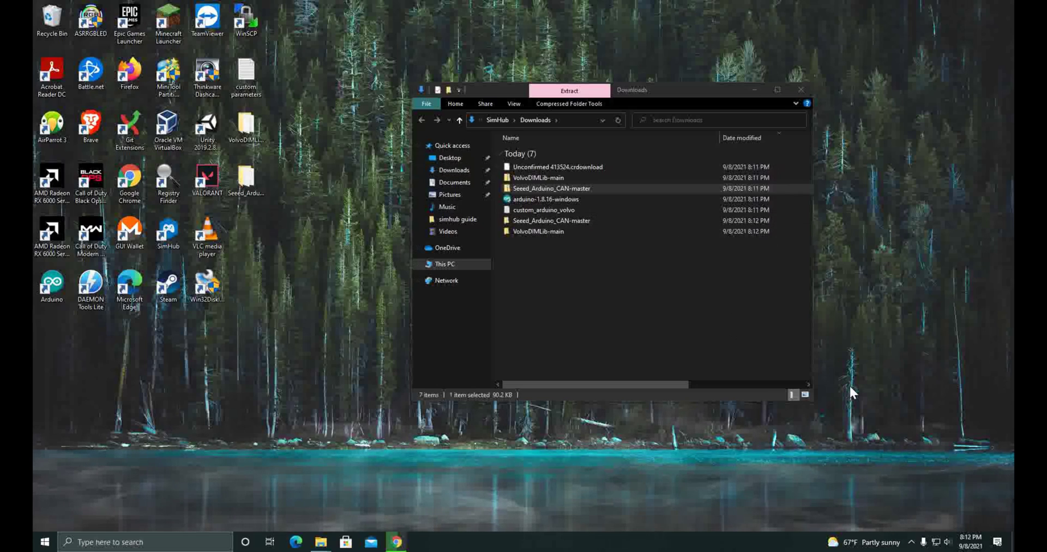
- Move the custom_arduino_volvo file from Downloads to the desktop and close the Downloads window
drag(576, 209, 304, 93)
drag(436, 134, 322, 71)
click(801, 90)
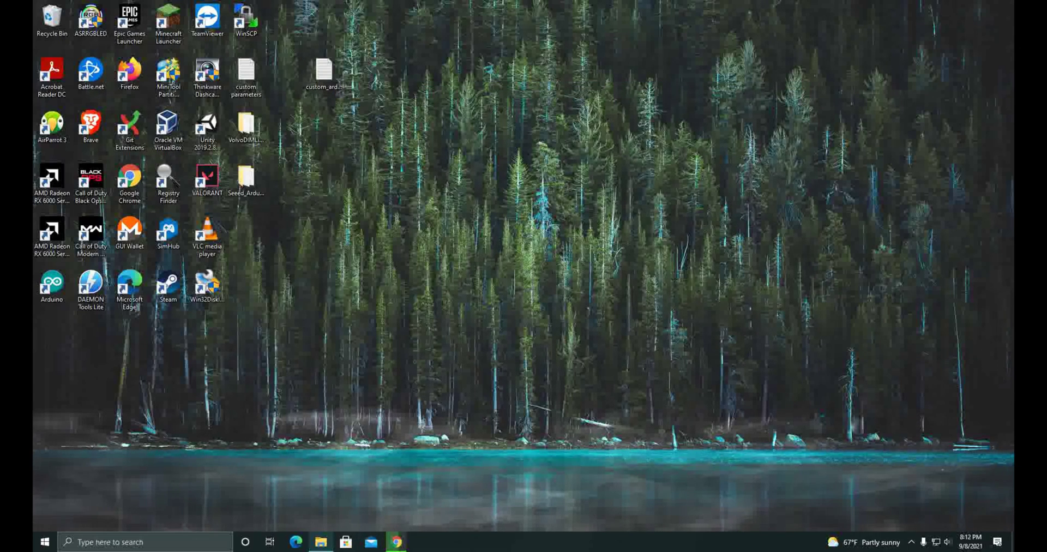
- Place the SimHub\_Addons\Arduino\ArduinoIDE\arduino-1.6.13\libraries folder window beside the desktop icons and show its full path
drag(1012, 124, 1013, 155)
click(775, 38)
drag(966, 60, 597, 38)
double_click(623, 38)
key(ctrl+shift+Right)
key(ctrl+shift+Right)
key(ctrl+shift+Right)
key(ctrl+shift+Right)
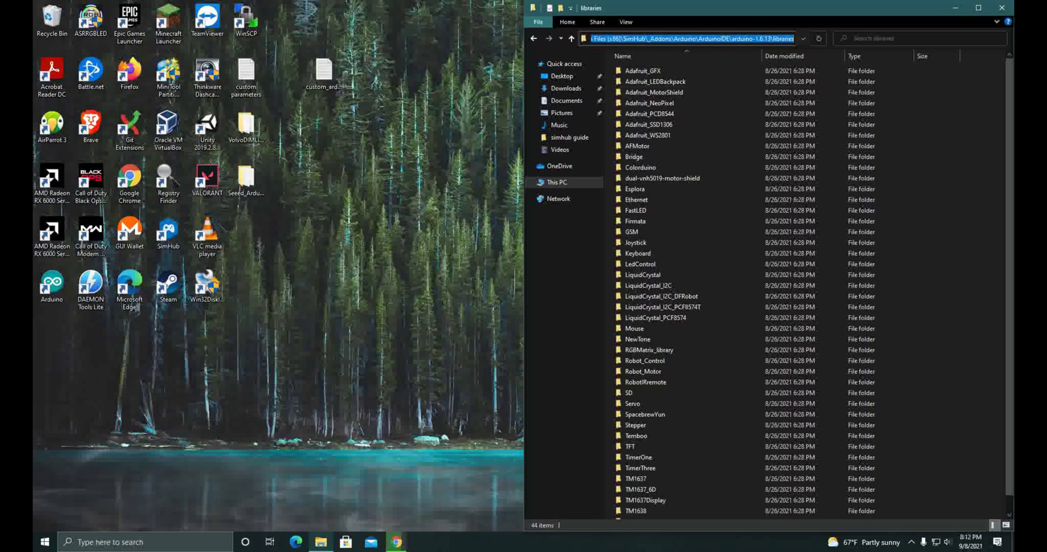
key(Escape)
- Move the VolvoDIMLib and Seeed_Arduino_CAN folders from the desktop into SimHub's Arduino libraries folder, and close its window
drag(285, 243, 236, 119)
drag(245, 170, 968, 192)
scroll(785, 289, down, 2)
scroll(785, 349, up, 2)
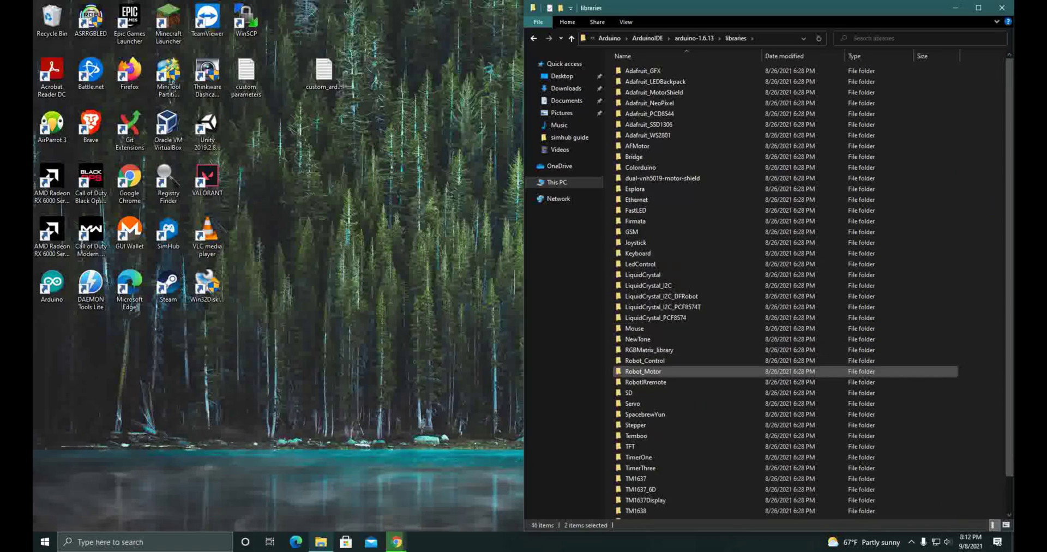
click(1002, 8)
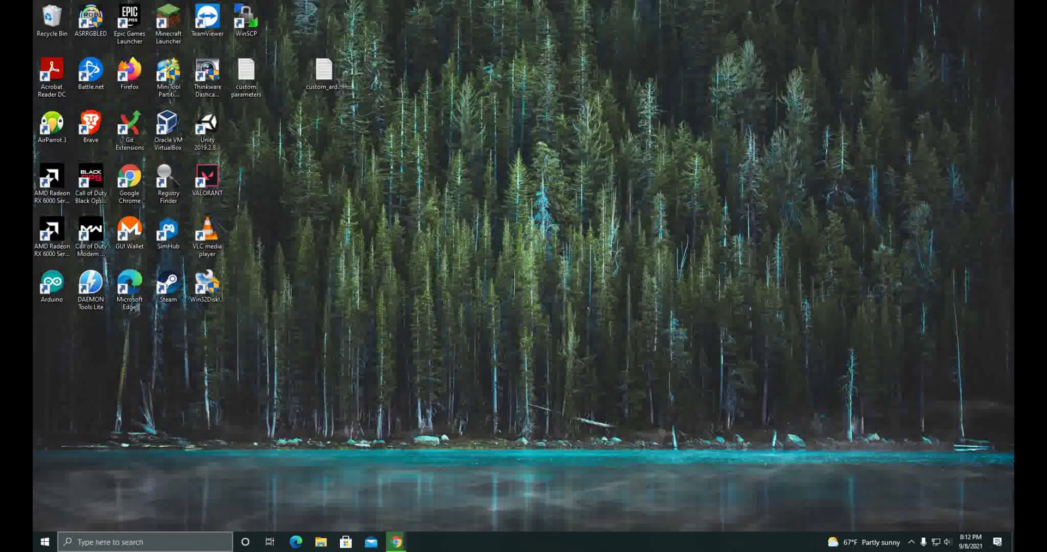
- Launch SimHub and open the Arduino sketch setup tool from the hardware page
click(136, 541)
text(simhub)
key(Escape)
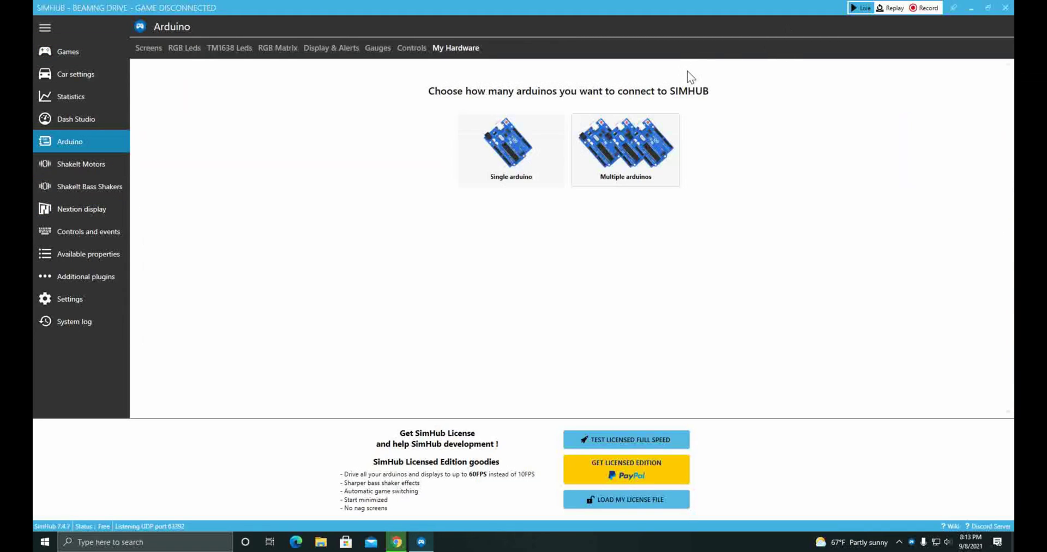
click(625, 147)
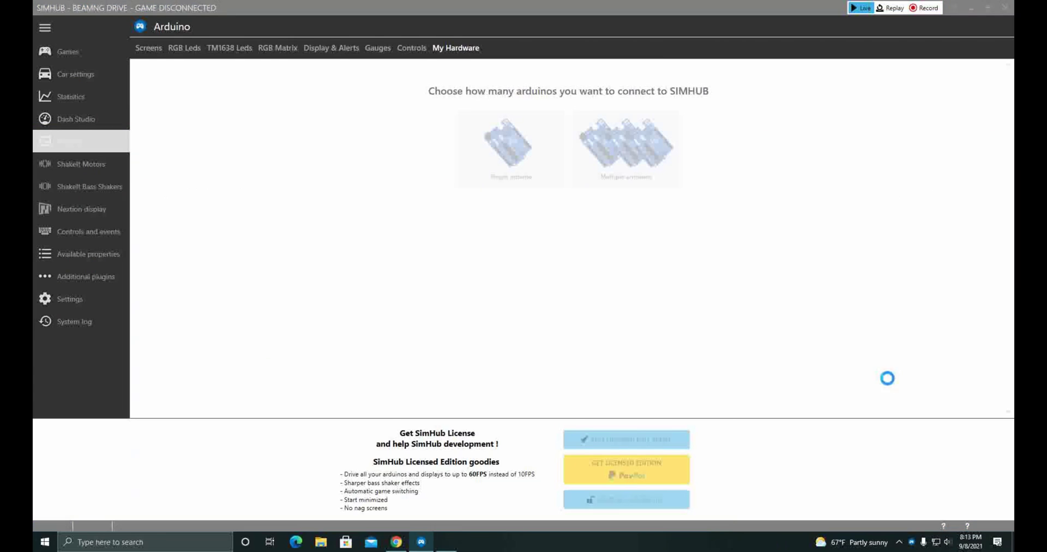
mouse_move(530, 102)
mouse_down()
mouse_move(567, 98)
mouse_move(574, 53)
mouse_up()
- Set the board to Arduino UNO (ATMega328p) and the serial port to COM8, and accept the firmware replacement warning
click(546, 112)
key(Down)
key(Down)
key(Return)
key(Tab)
key(alt+Down)
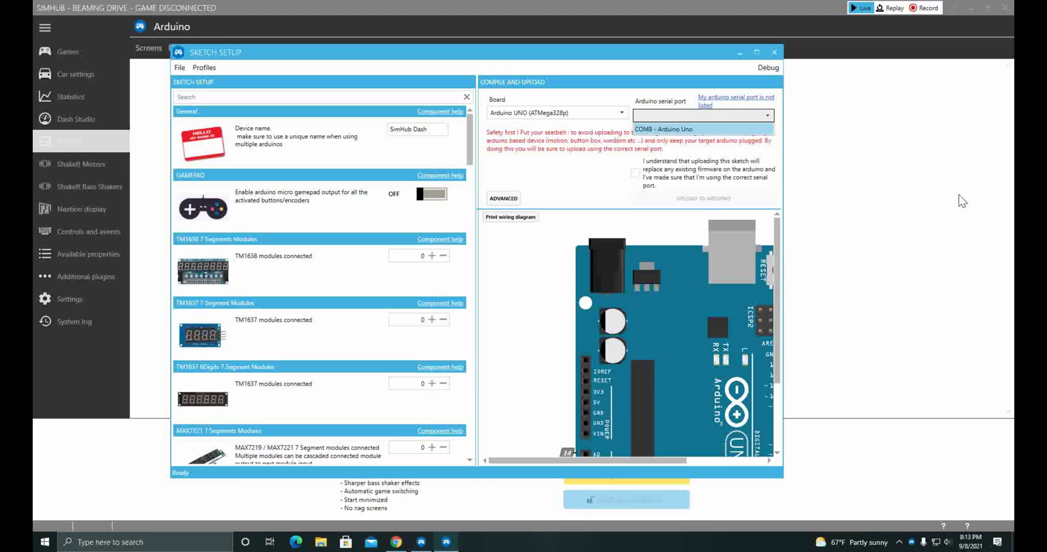
key(Return)
key(Tab)
key(space)
key(Tab)
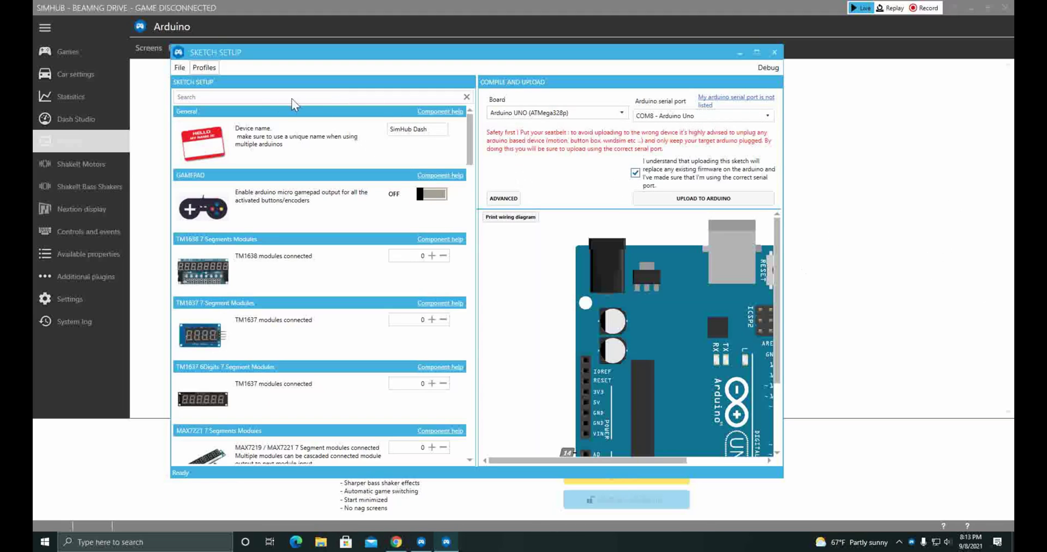
- Open the sketch in the Arduino IDE from the sketch setup tool and look through the SHCustomProtocol.h code
key(alt+f)
key(Return)
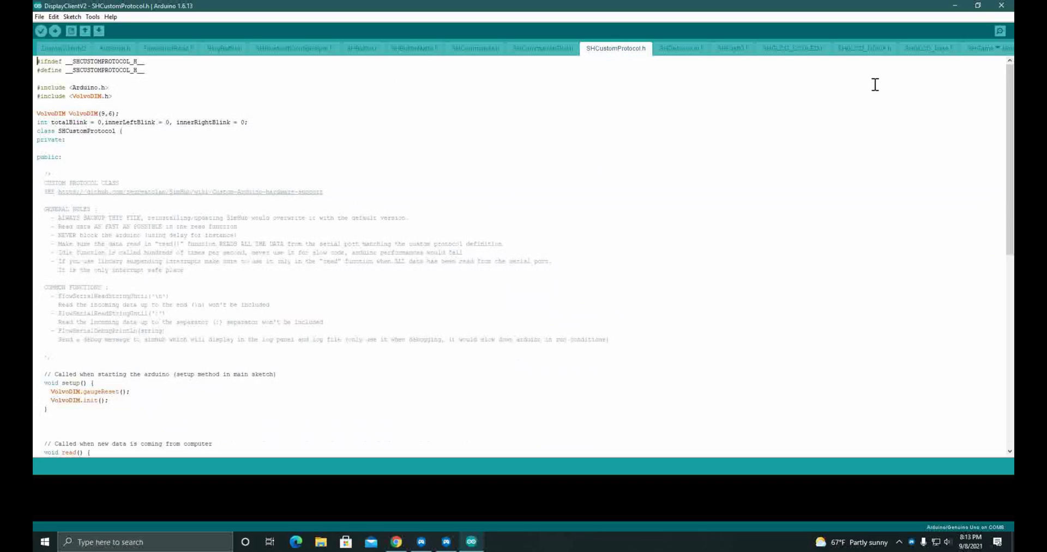
scroll(564, 286, down, 15)
scroll(545, 283, up, 15)
scroll(811, 281, down, 1)
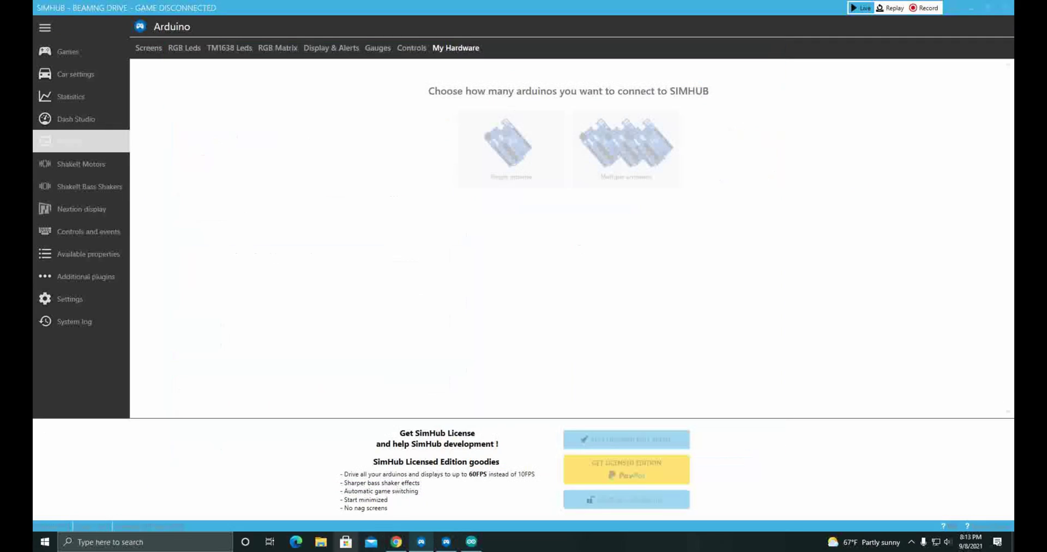
- Open custom_arduino_volvo from the Desktop folder, review its custom protocol code, and close the file
click(321, 541)
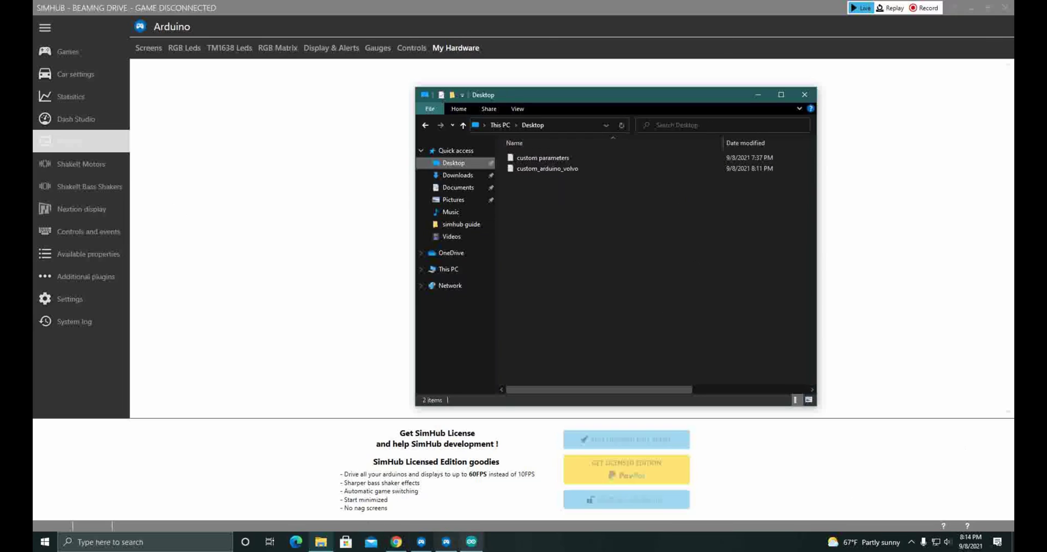
click(446, 541)
click(446, 541)
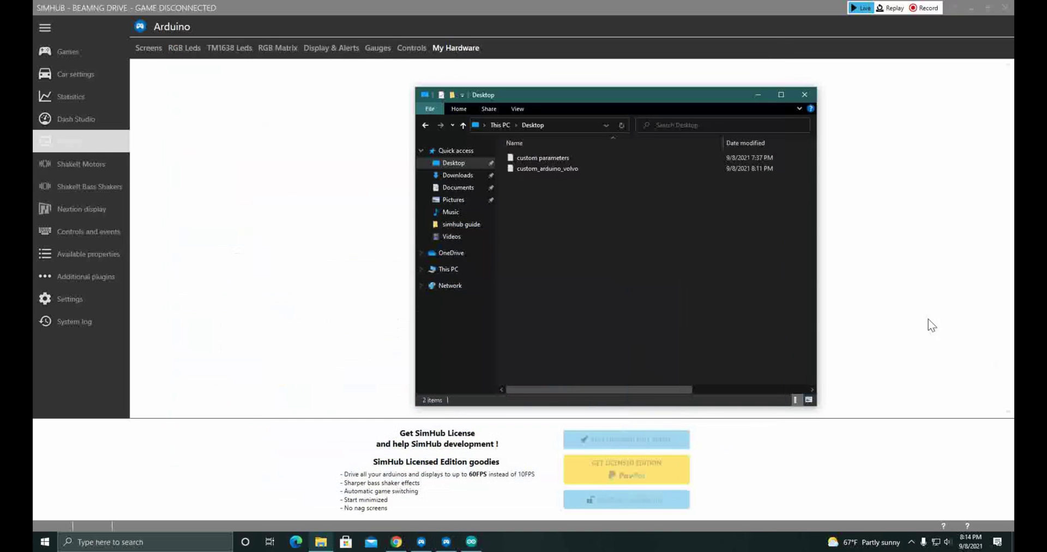
double_click(545, 169)
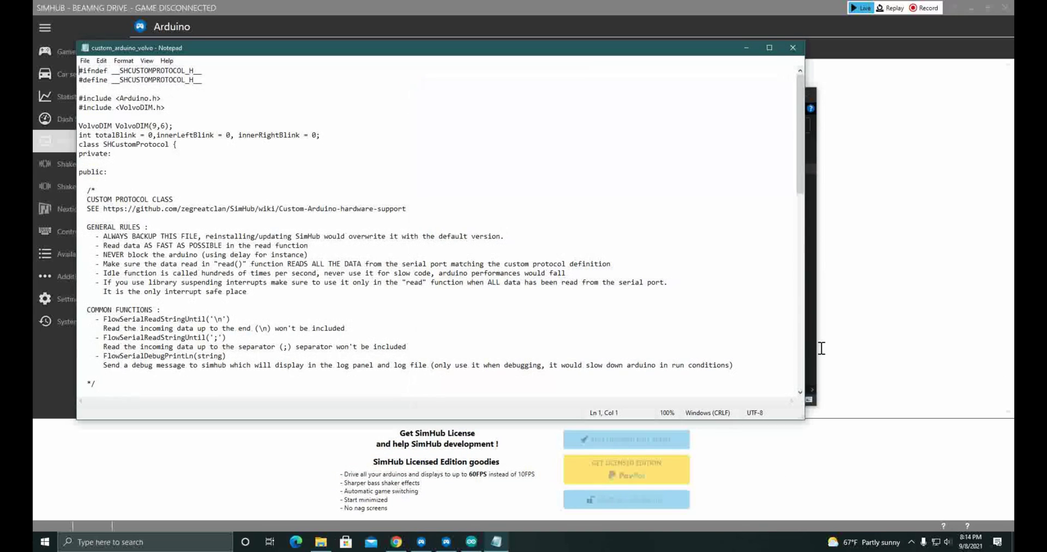
scroll(725, 354, down, 7)
scroll(725, 354, up, 6)
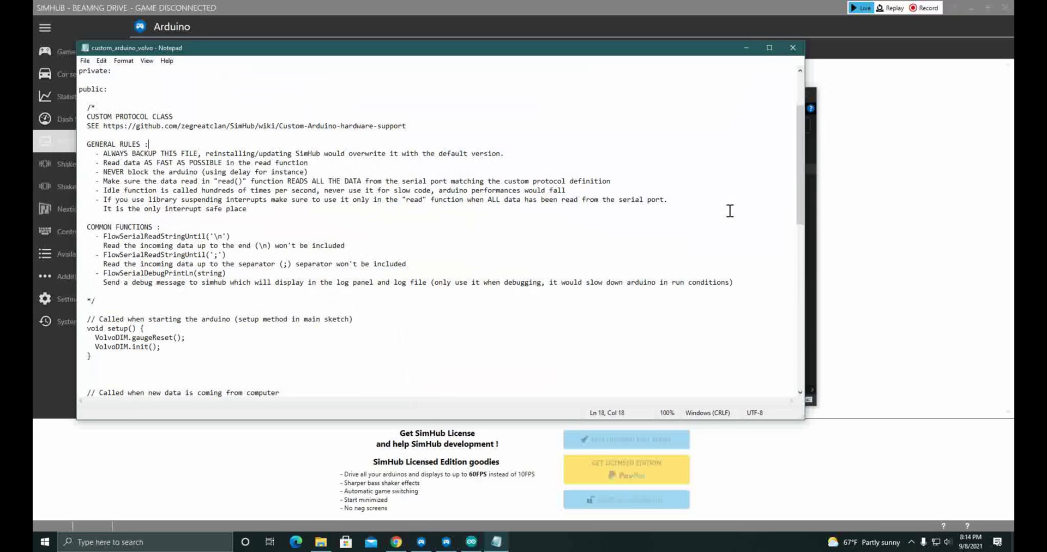
key(ctrl+a)
click(703, 281)
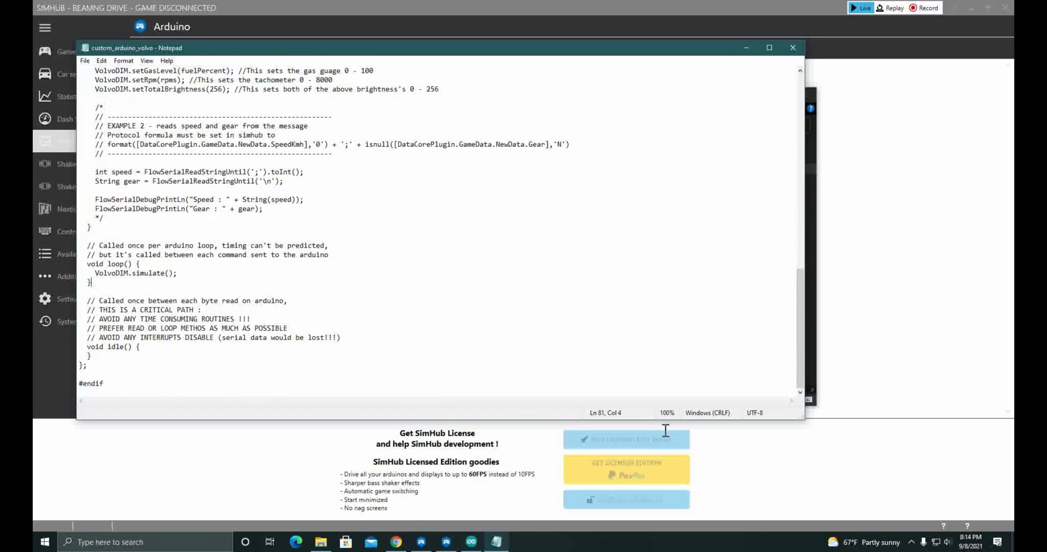
scroll(606, 433, up, 6)
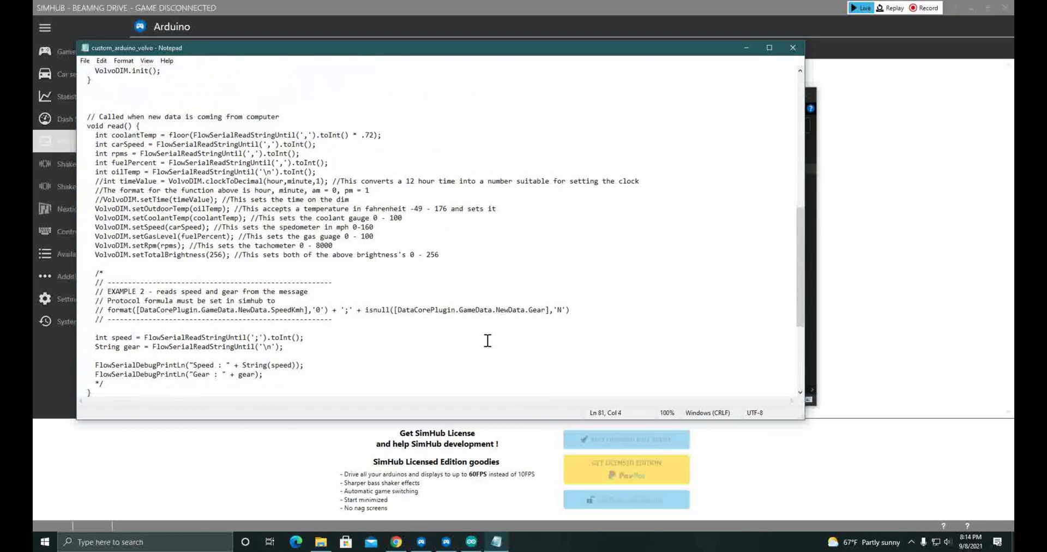
click(792, 47)
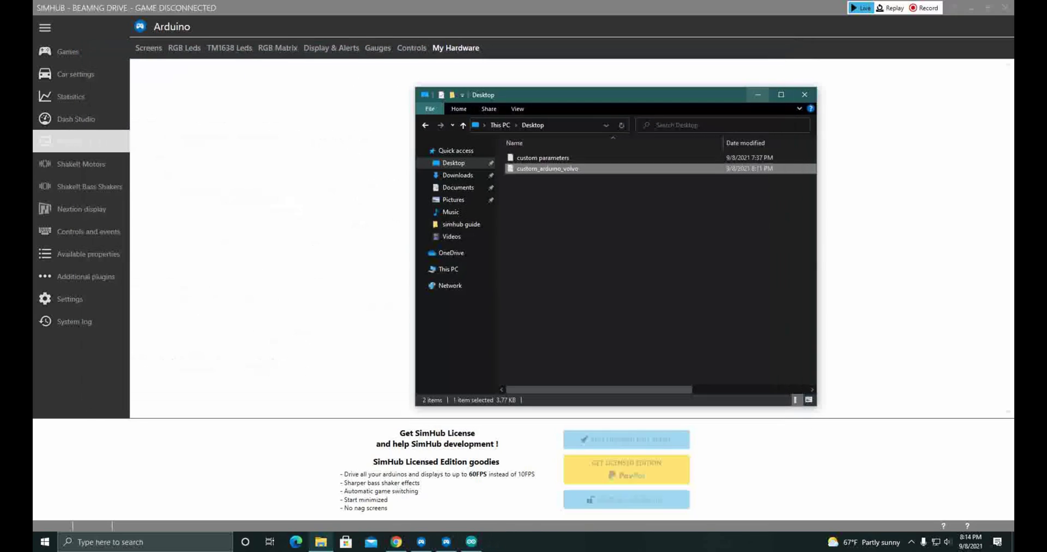
- Switch to the Arduino IDE and replace all code in SHCustomProtocol.h with the copied custom_arduino_volvo code, checking it through
click(819, 419)
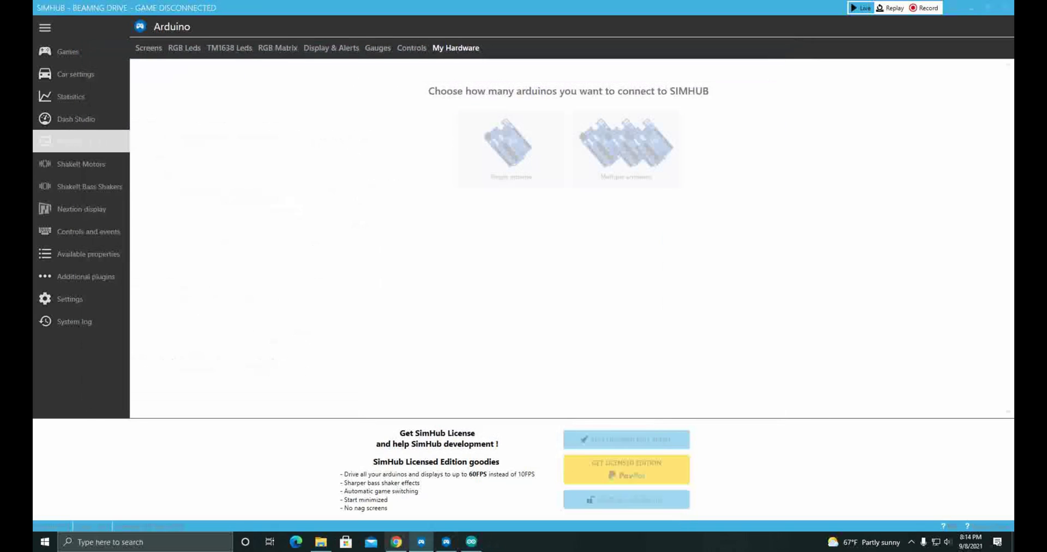
click(471, 540)
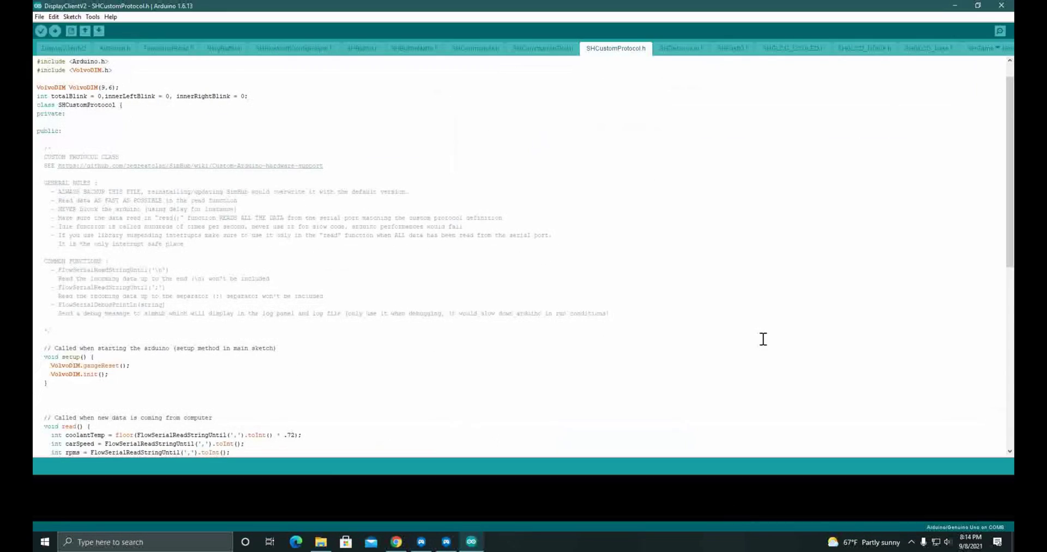
key(ctrl+a)
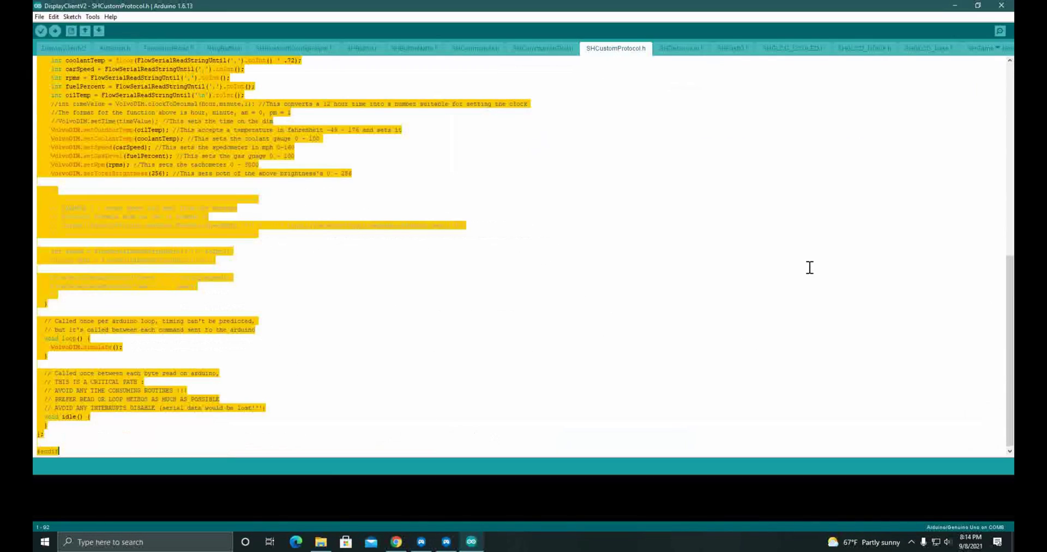
key(ctrl+v)
scroll(746, 378, up, 11)
scroll(656, 433, down, 11)
scroll(659, 434, up, 15)
- Enter 8 as the pin argument in the VolvoDIM constructor, check both arguments, and save and close the sketch
click(109, 157)
key(BackSpace)
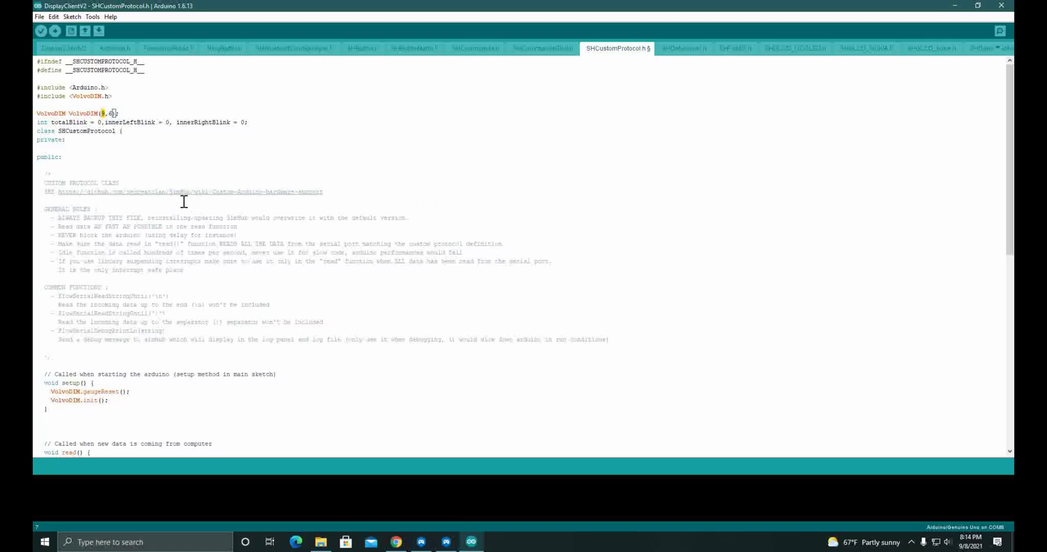
text(8)
key(Right)
key(Right)
key(End)
key(shift+Right)
click(124, 113)
drag(109, 114, 115, 113)
key(End)
drag(967, 107, 954, 76)
click(978, 131)
key(ctrl+s)
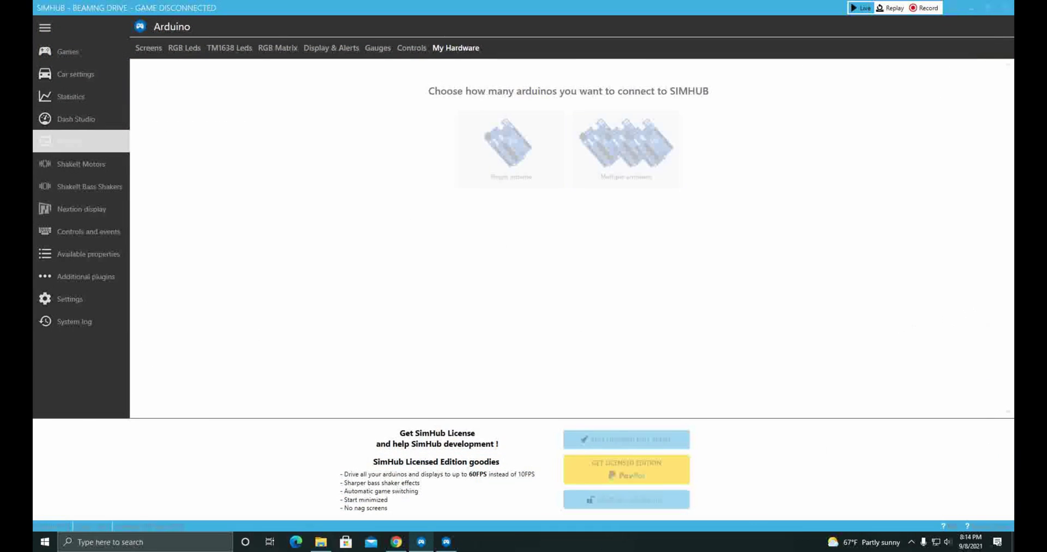
- Upload the modified sketch to the Arduino from the SimHub sketch setup tool and close the tool
click(446, 541)
click(703, 198)
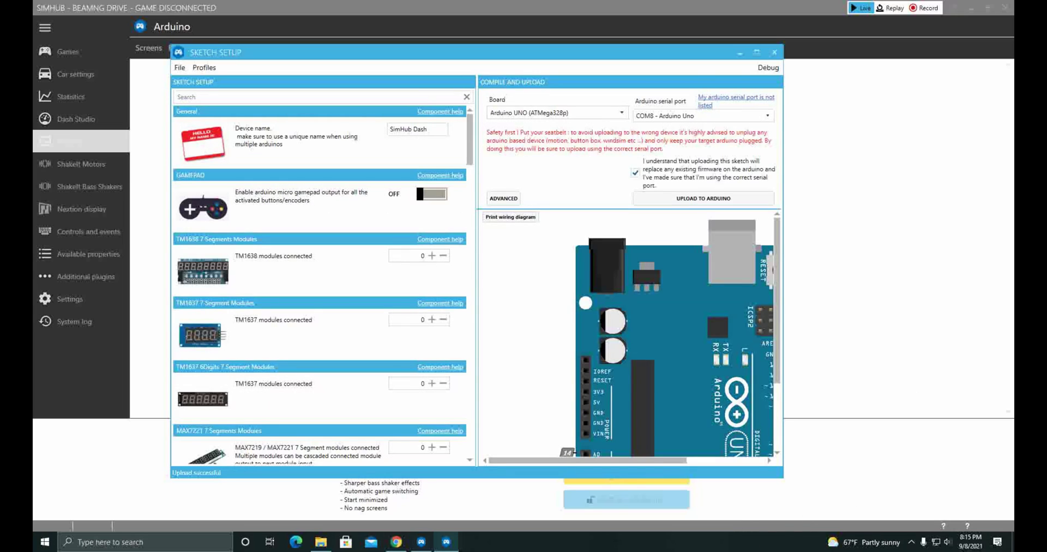
click(774, 52)
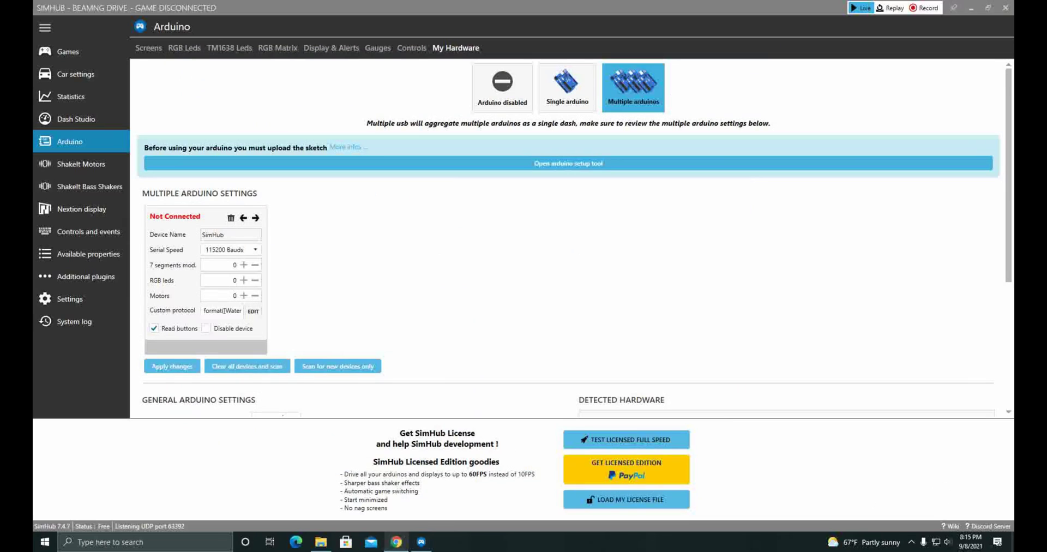
- Open custom parameters from the Desktop folder, copy its whole formula, and close the file and the folder
click(321, 541)
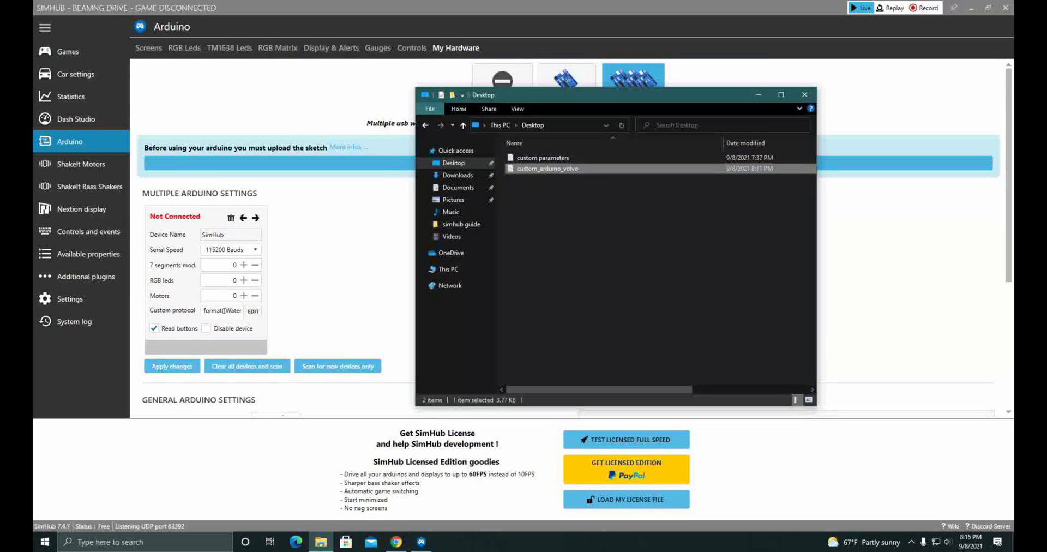
key(Return)
drag(79, 71, 615, 70)
drag(676, 47, 735, 53)
drag(841, 76, 133, 147)
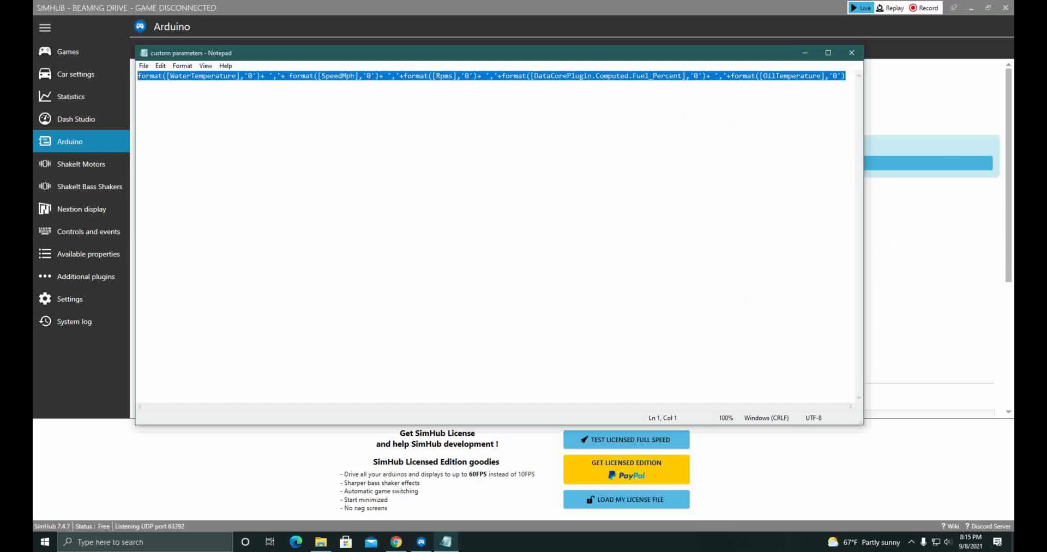
click(851, 53)
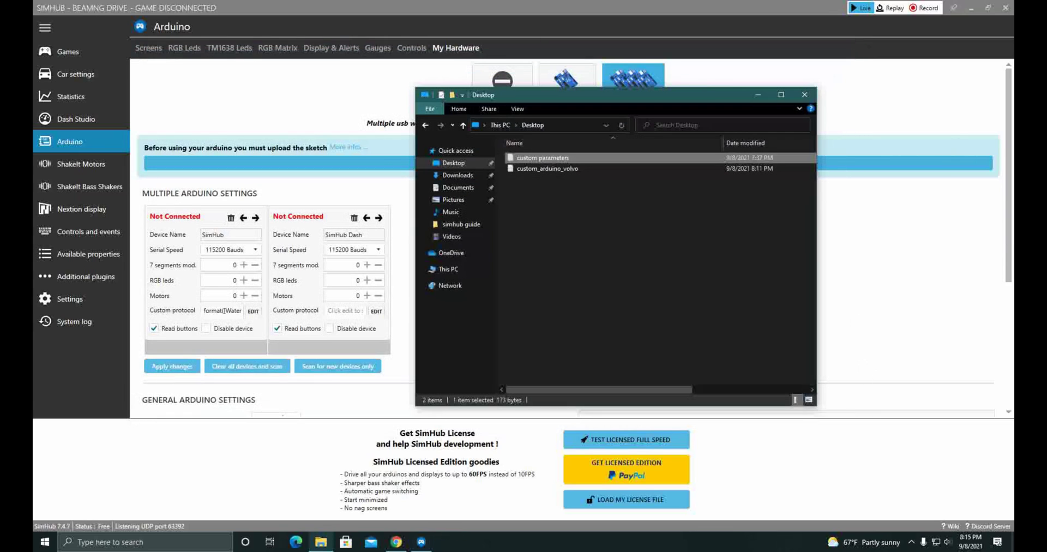
click(804, 94)
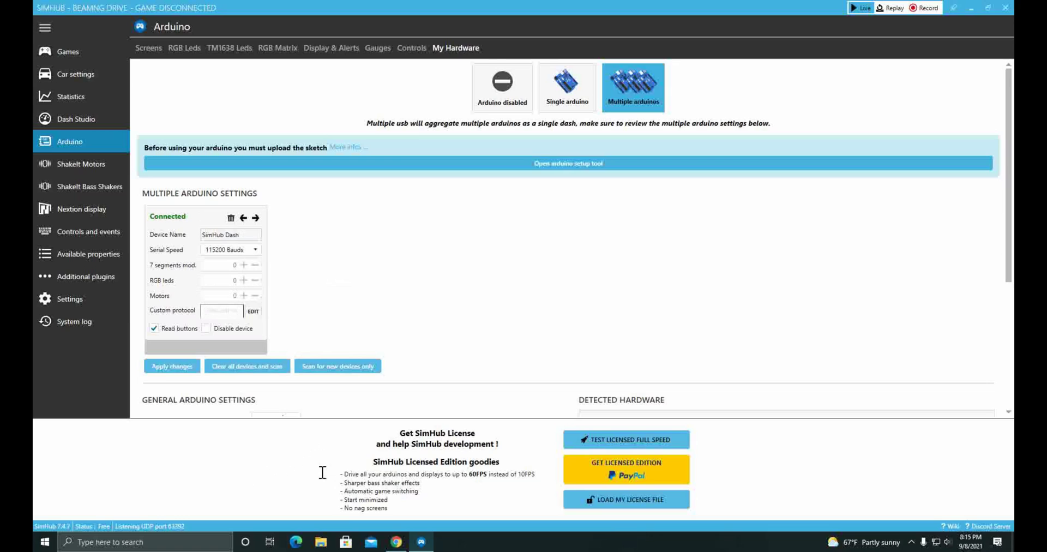
- Enter the copied formula as the computed value for the SimHub Dash device's custom protocol and apply the changes
click(253, 311)
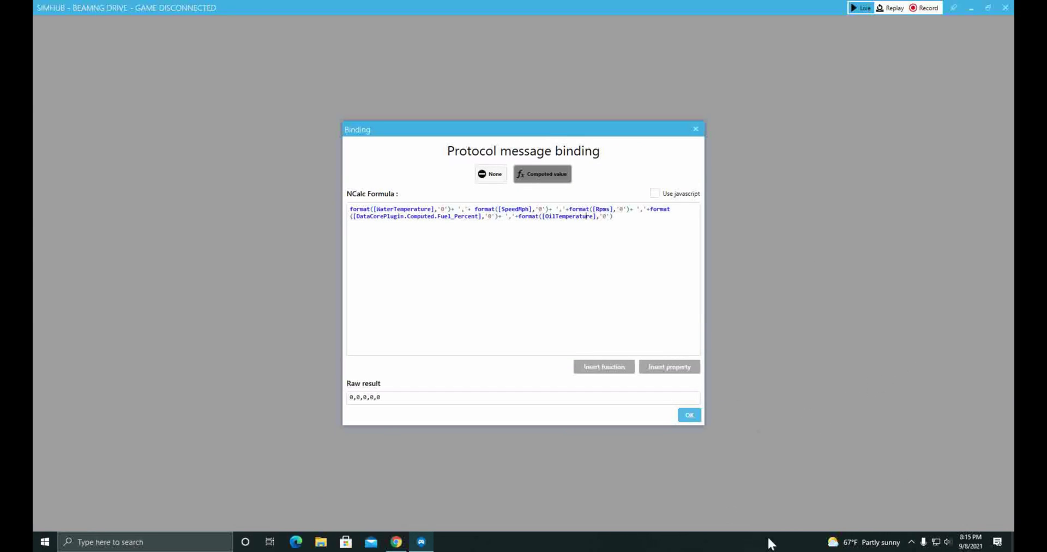
key(ctrl+a)
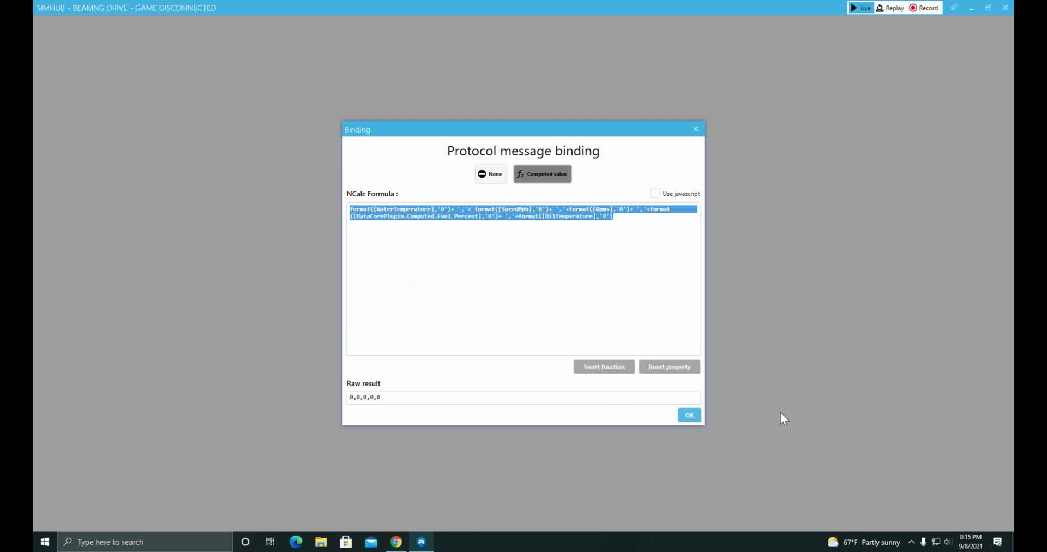
click(536, 216)
click(690, 414)
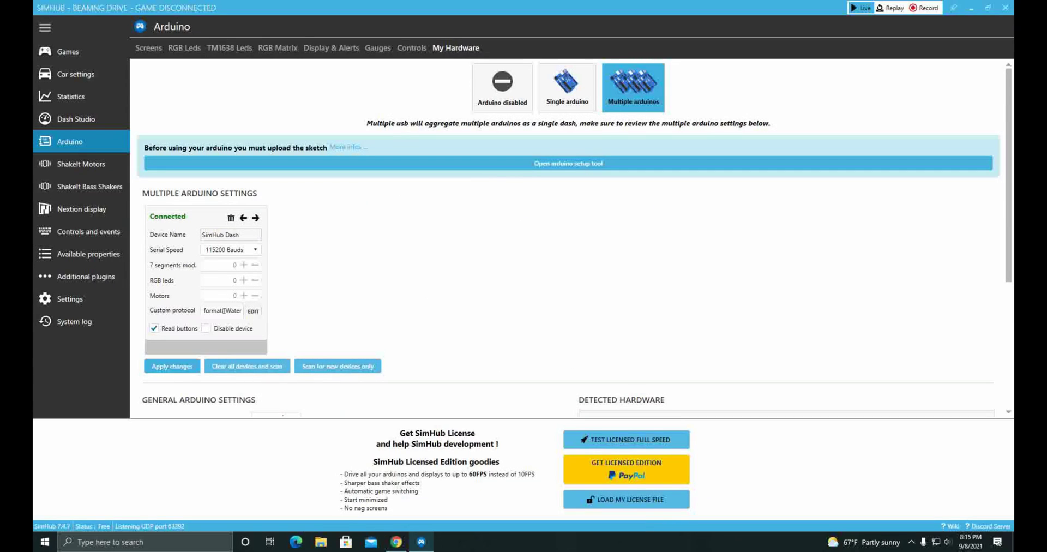
click(172, 366)
- Check the telemetry UDP port in BeamNG Drive's game configuration and close the configuration
click(120, 57)
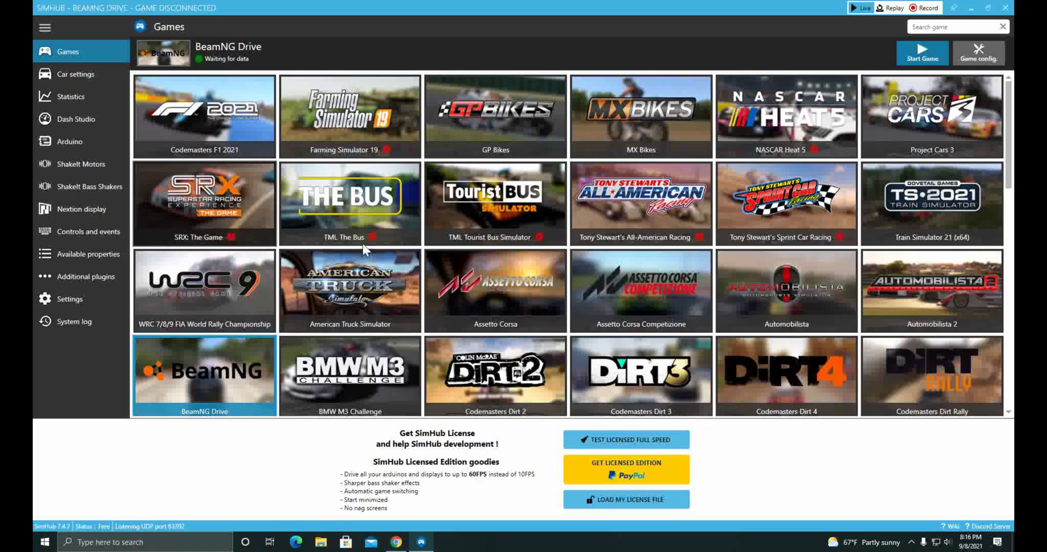
scroll(786, 201, down, 3)
scroll(787, 289, up, 3)
click(979, 53)
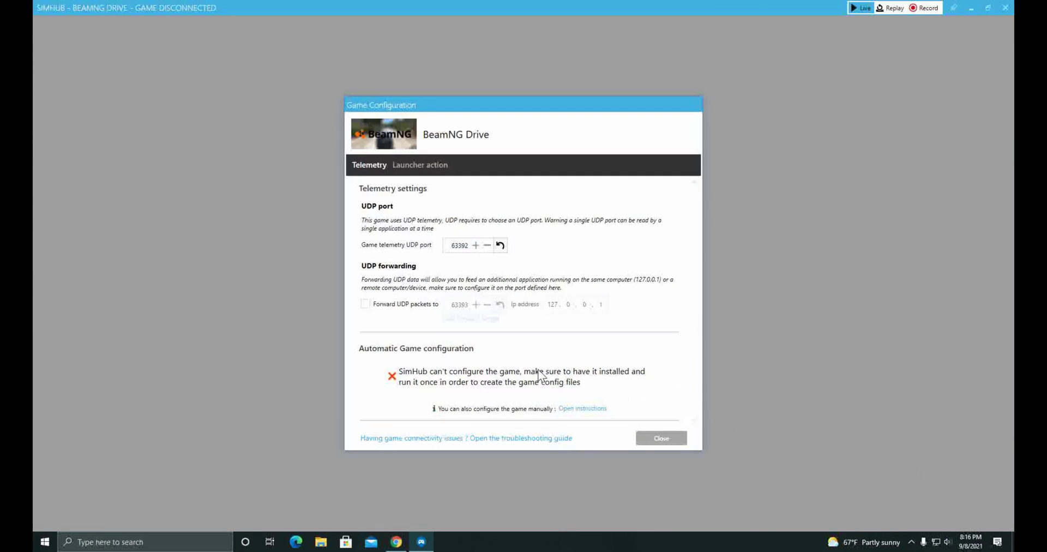
click(661, 438)
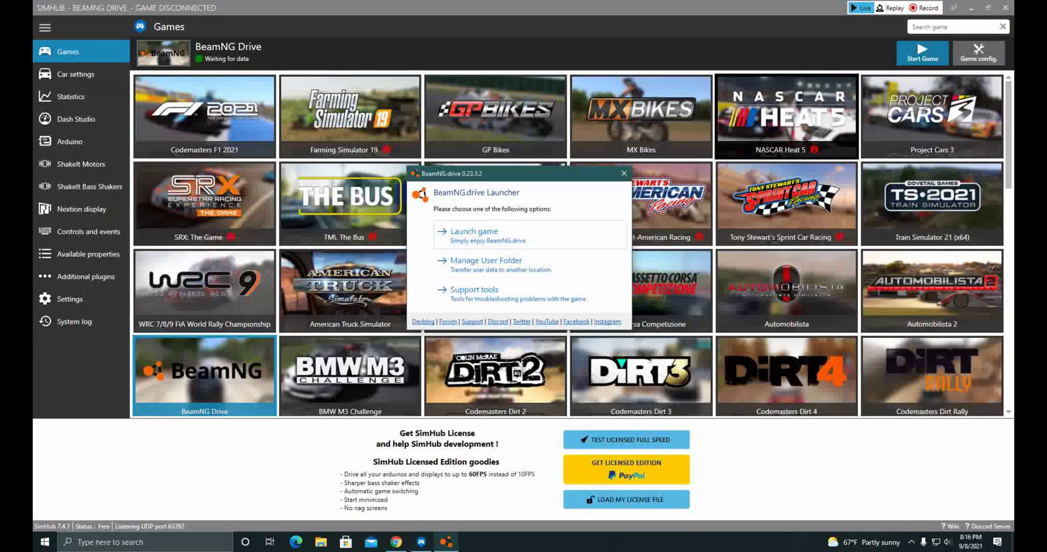
- Launch BeamNG.drive and open the Other category of its options
click(474, 235)
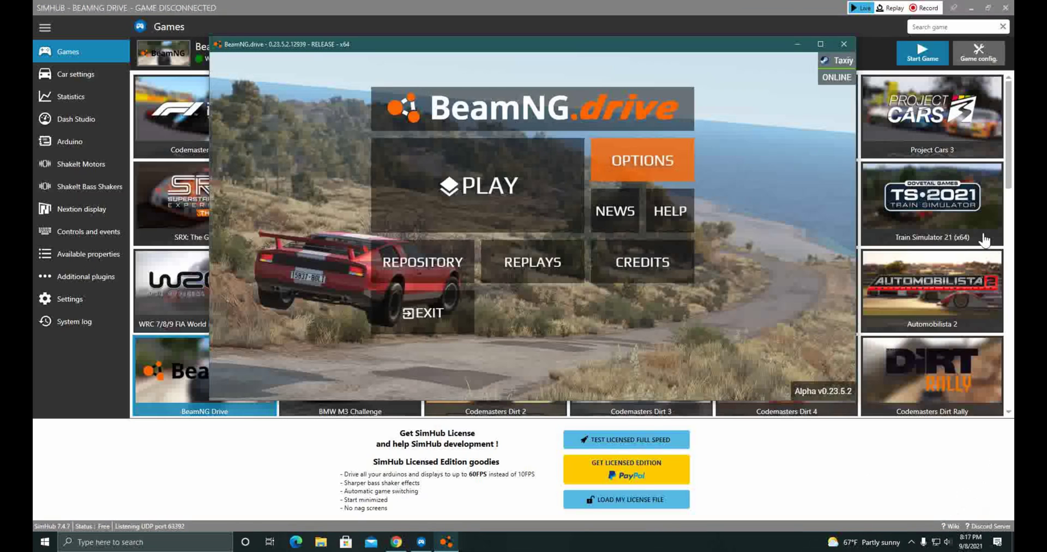
click(643, 160)
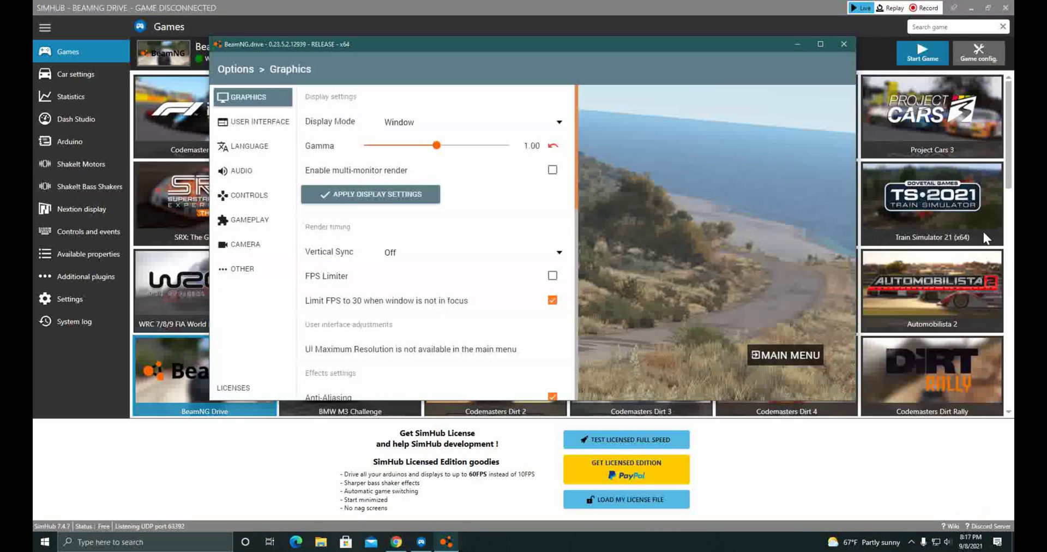
key(Up)
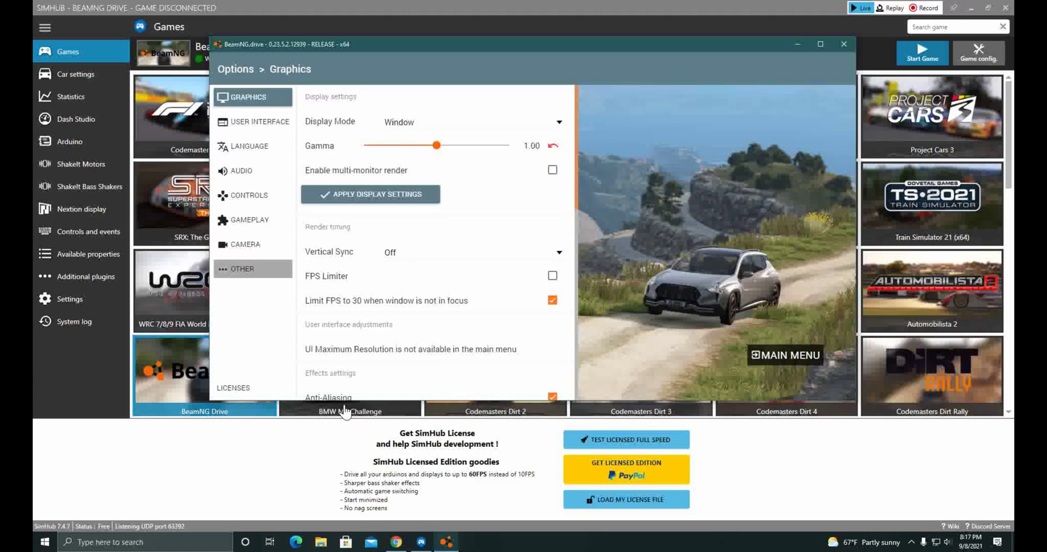
key(Return)
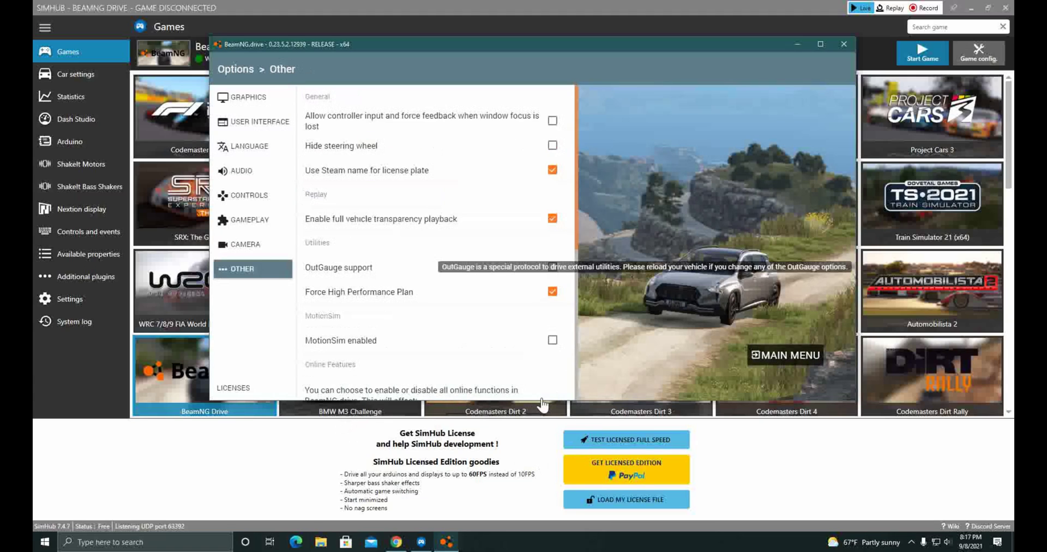
- Enable OutGauge support with port 63392, look through the remaining settings, and return to the main menu
key(Return)
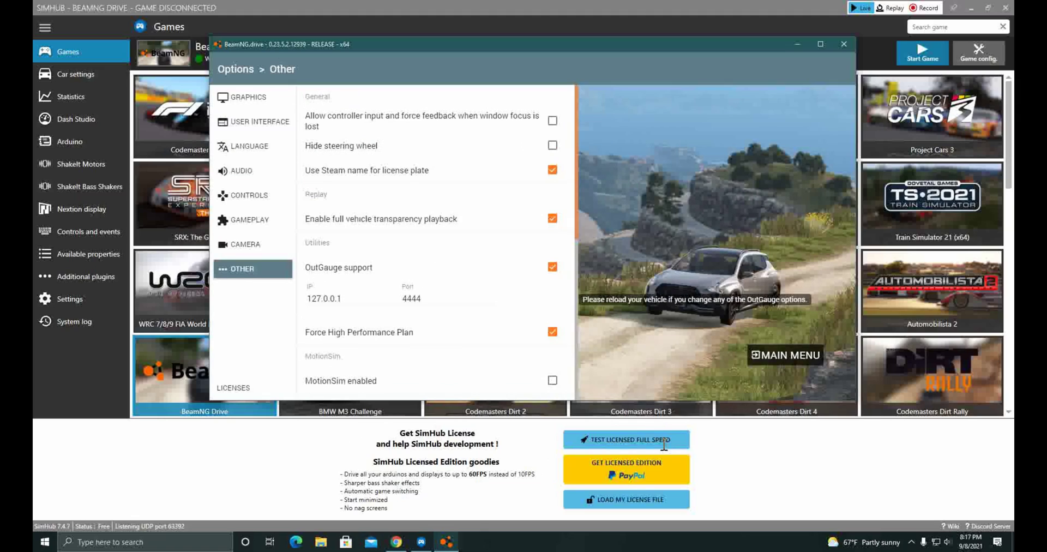
key(Tab)
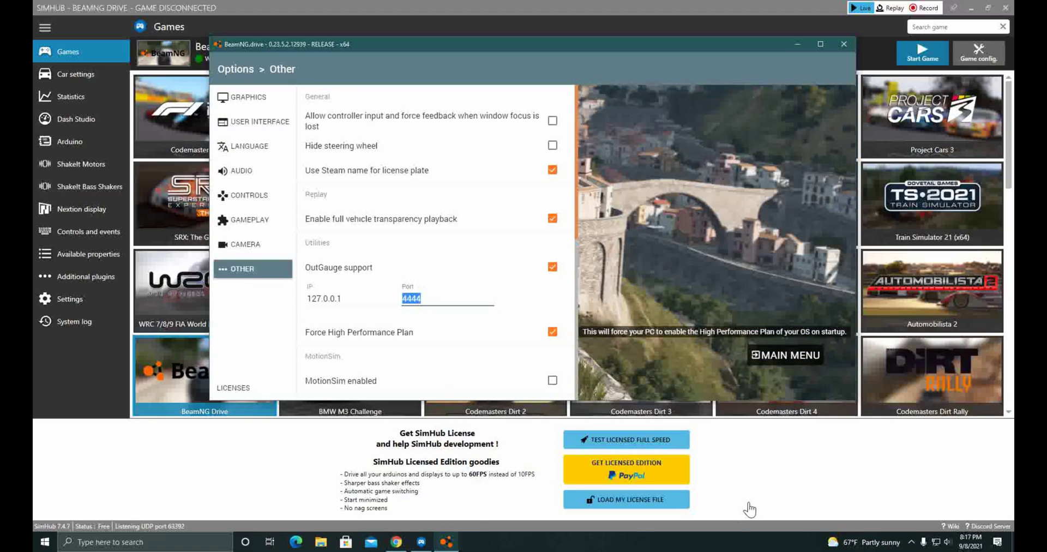
text(63392)
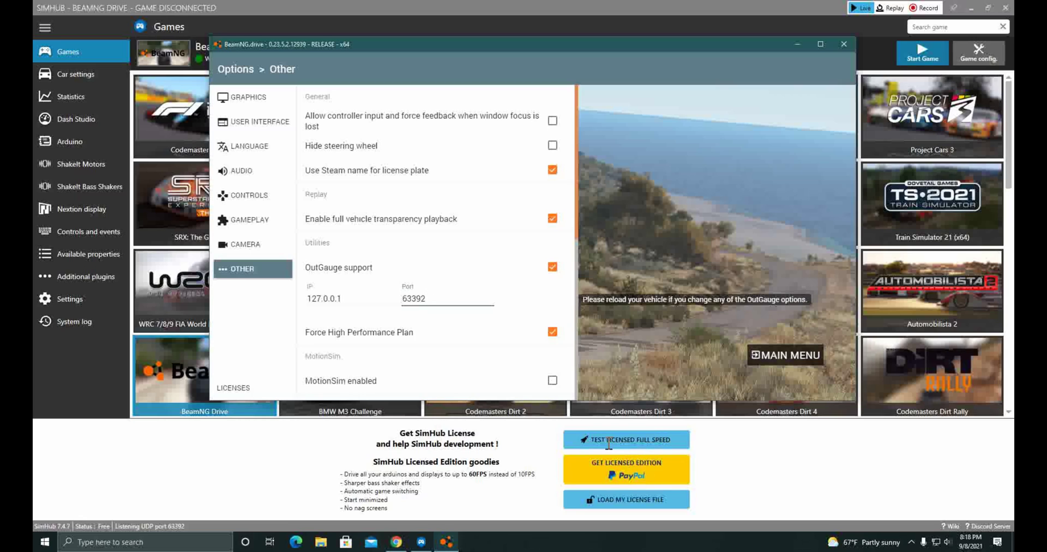
scroll(653, 457, down, 1)
scroll(653, 456, down, 4)
scroll(669, 485, up, 5)
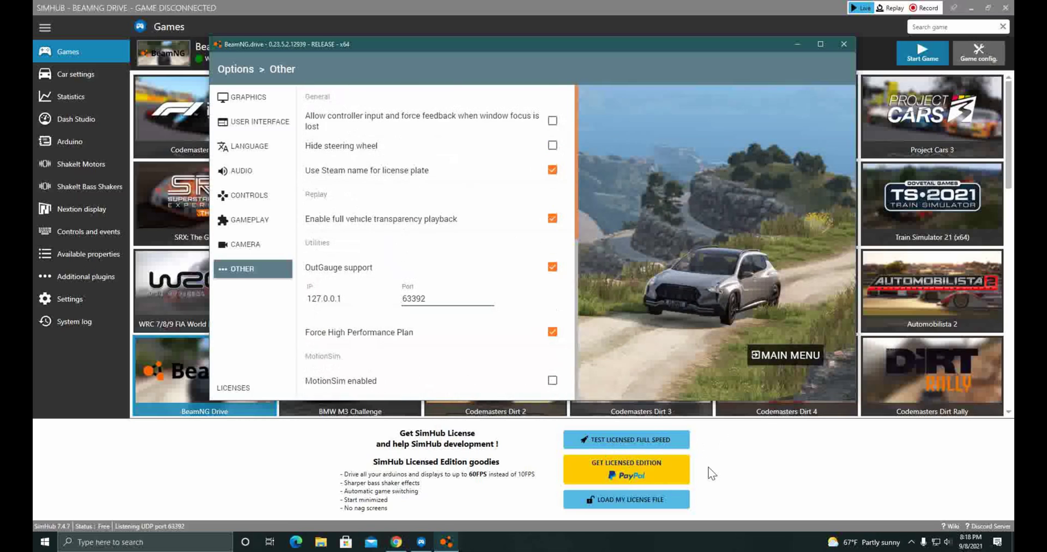
scroll(757, 439, down, 5)
scroll(707, 480, up, 5)
click(785, 354)
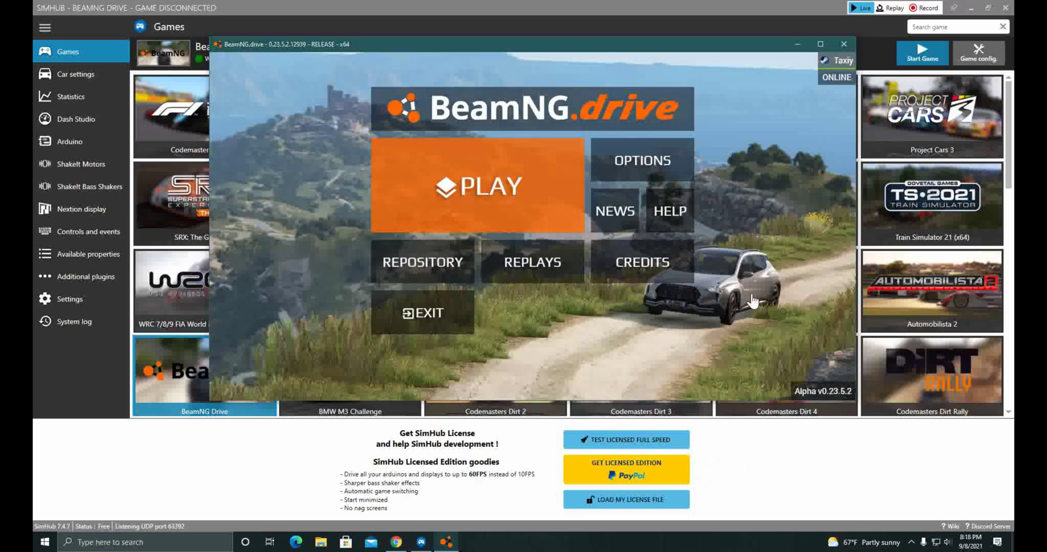
- Start a Freeroam session on Automation Test Track at the default Starting Line spawn point
click(512, 199)
key(Right)
key(Return)
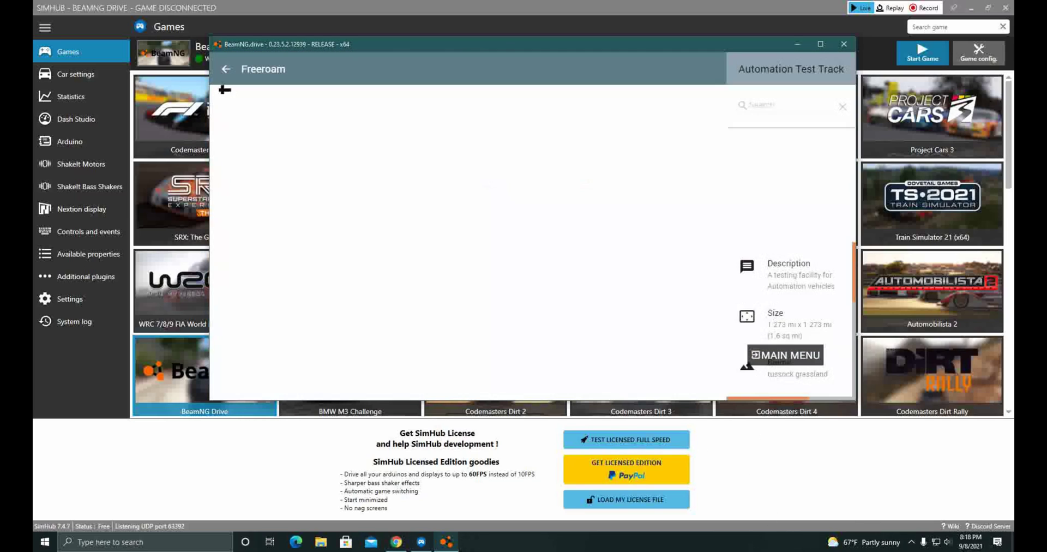
click(338, 164)
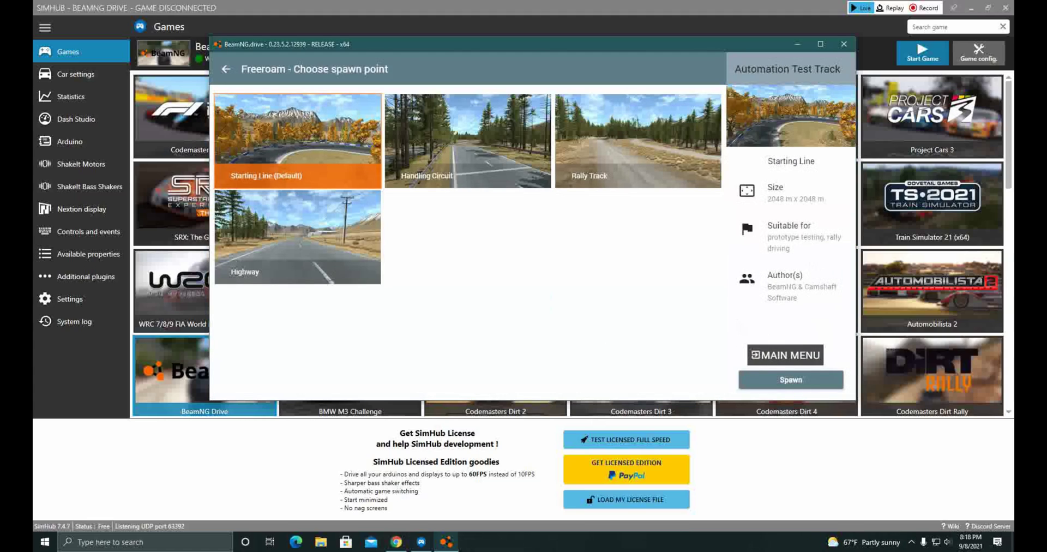
key(Return)
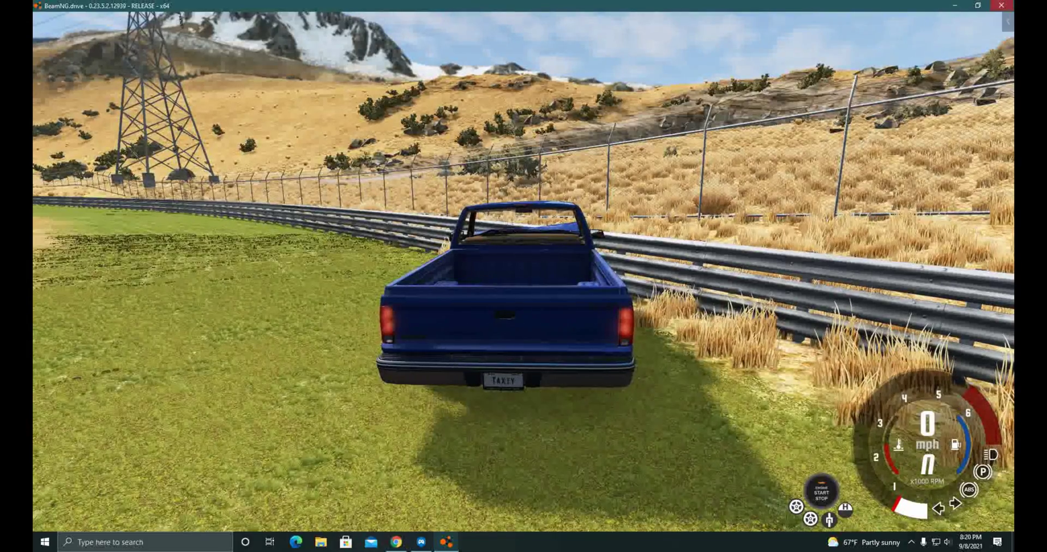
- Close BeamNG.drive and open the custom protocol's message binding from SimHub's Arduino page
click(1001, 5)
click(70, 141)
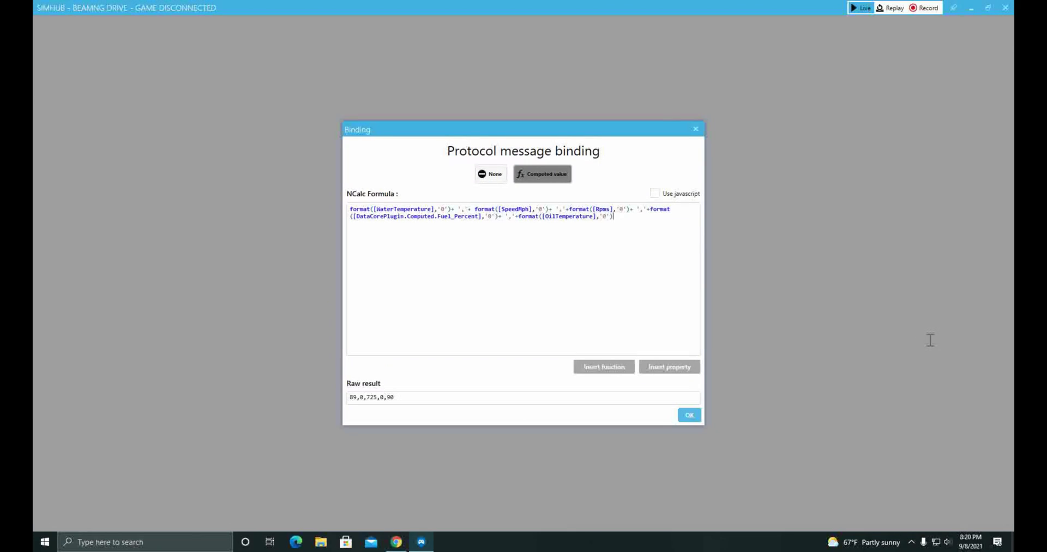
- Examine the binding's NCalc formula, including its fuel and oil temperature parts, against the raw result
drag(572, 216, 370, 208)
click(427, 216)
drag(581, 216, 552, 216)
click(641, 229)
drag(394, 397, 349, 397)
click(395, 397)
click(572, 216)
key(shift+End)
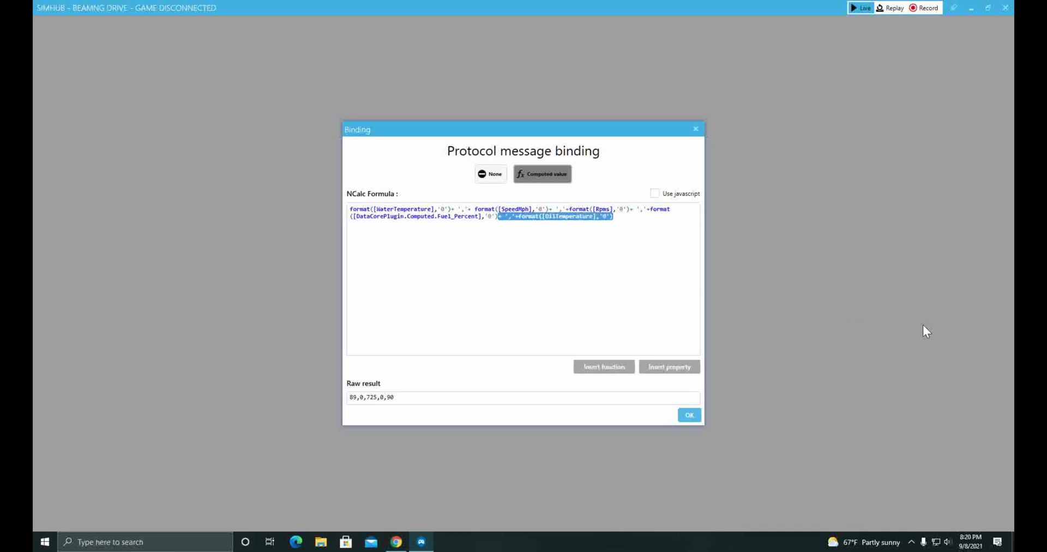
- Delete the [OilTemperature] property from the last format function of the NCalc formula
key(End)
key(Left)
key(Left)
key(Left)
key(Left)
key(Left)
key(Left)
key(shift+Left)
key(shift+Left)
key(shift+Left)
key(shift+Left)
key(shift+Left)
key(shift+Left)
key(shift+Left)
key(shift+Left)
key(shift+Left)
key(shift+Left)
key(shift+Left)
key(shift+Left)
key(shift+Left)
key(shift+Left)
key(shift+Left)
key(Delete)
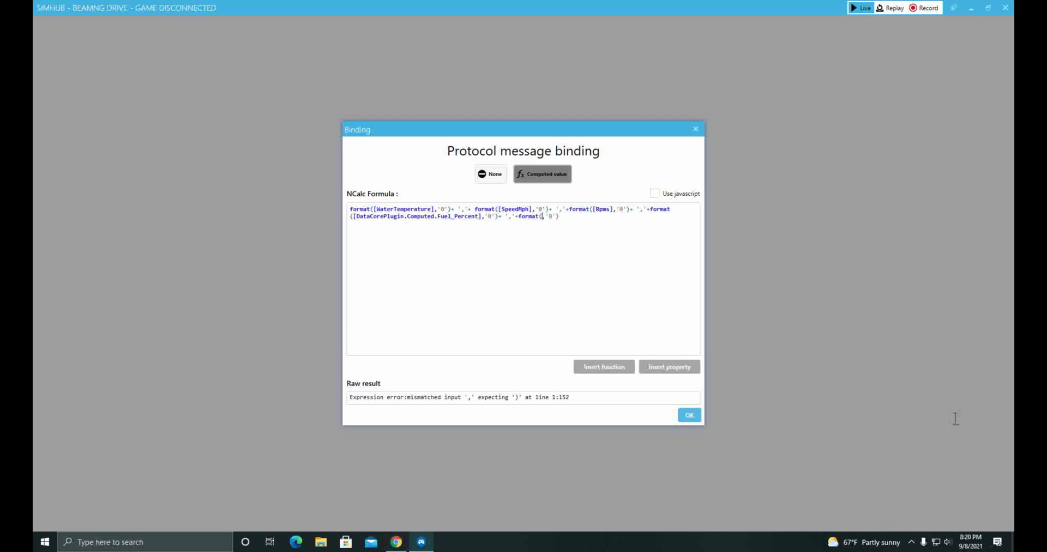
- Filter the insertable properties by "temp" and look through the game and system temperature properties
click(669, 366)
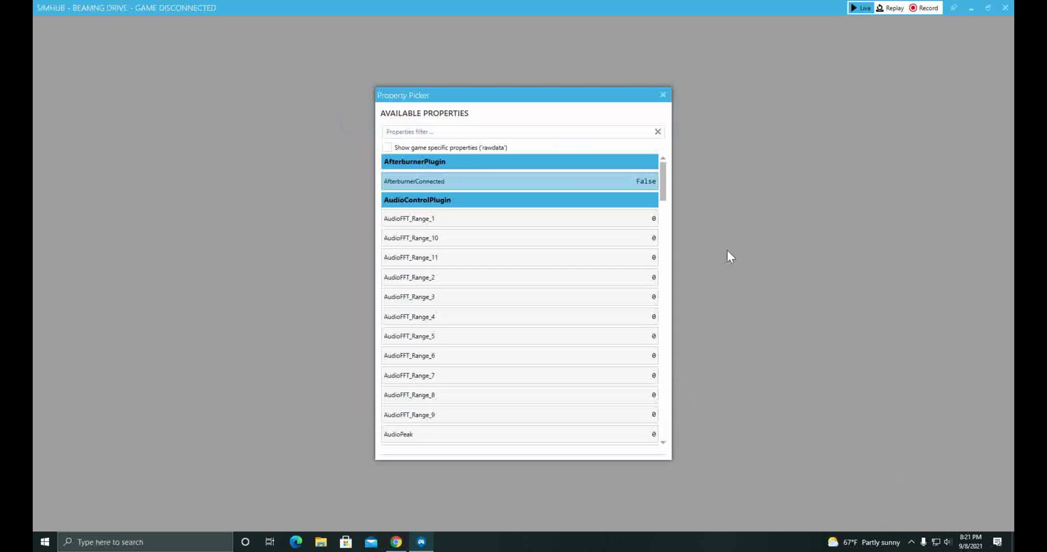
text(temp)
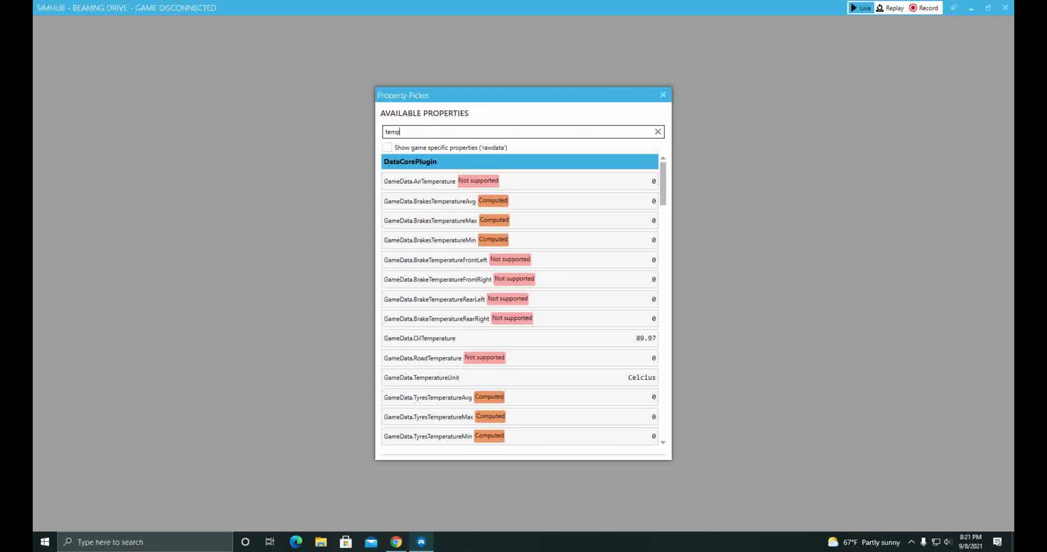
scroll(519, 339, down, 4)
key(Up)
key(Up)
key(Up)
key(Down)
key(Down)
key(Down)
key(Down)
key(Down)
key(Down)
key(Down)
key(Down)
key(Down)
key(Down)
key(Down)
key(Down)
key(Down)
scroll(519, 338, down, 8)
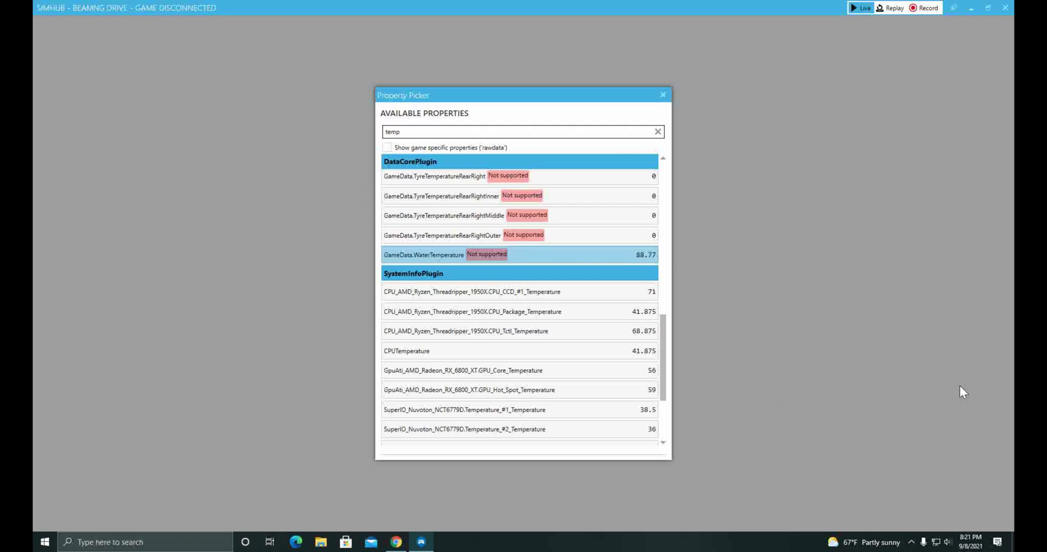
key(Down)
key(Down)
key(Down)
key(Down)
key(Down)
key(Down)
key(Down)
key(Down)
key(Down)
key(Down)
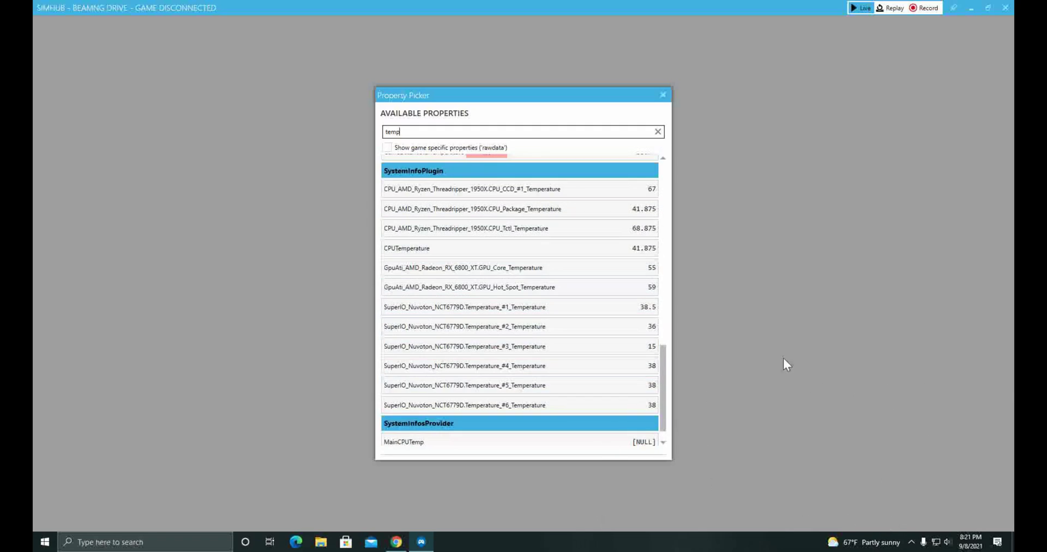
key(Up)
key(Up)
key(Up)
key(Up)
key(Up)
key(Up)
key(Up)
key(Up)
key(Up)
key(Up)
key(Up)
key(Up)
key(Up)
key(Up)
key(Up)
key(Up)
key(Up)
key(Up)
key(Up)
key(Up)
key(Up)
key(Up)
key(Up)
key(Up)
key(Up)
key(Up)
key(Up)
key(Up)
key(Up)
key(Up)
key(Up)
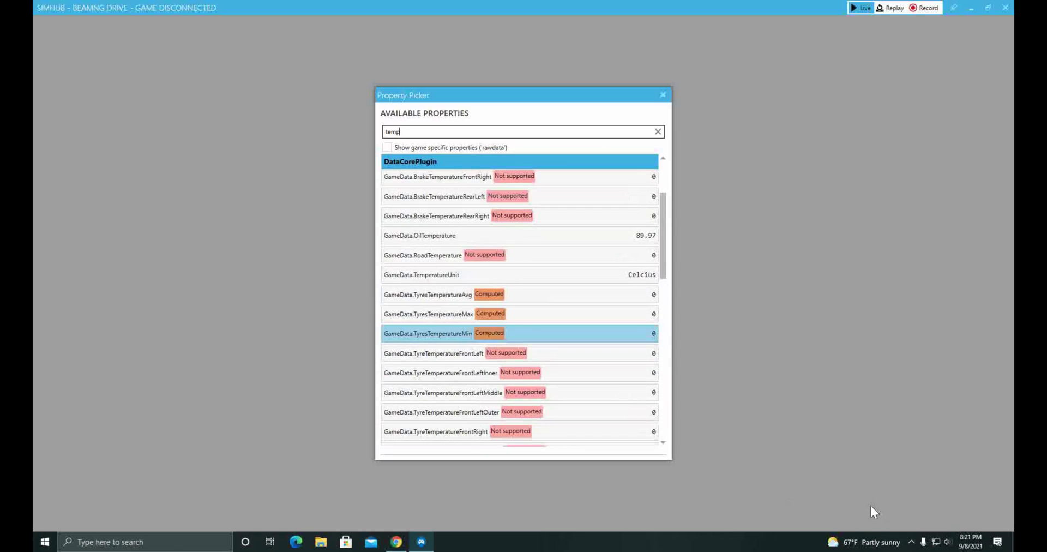
scroll(526, 325, up, 1)
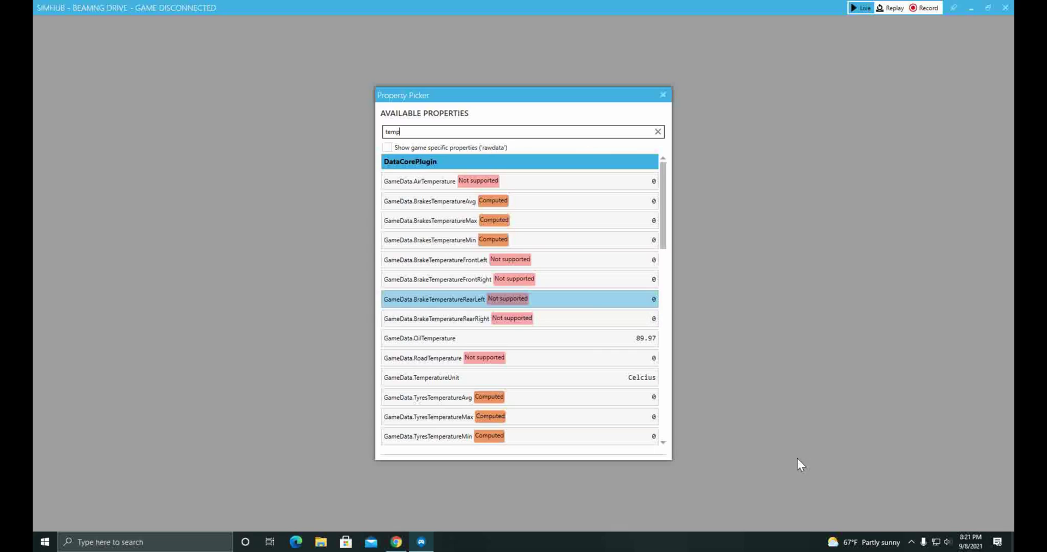
- Insert the GameData.WaterTemperature property into the empty last format function of the NCalc formula
key(Down)
key(Down)
key(Down)
key(Down)
key(Down)
key(Down)
key(Down)
key(Down)
key(Down)
key(Down)
key(Down)
key(Down)
key(Down)
key(Down)
key(Down)
key(Down)
key(Down)
key(Down)
key(Down)
key(Down)
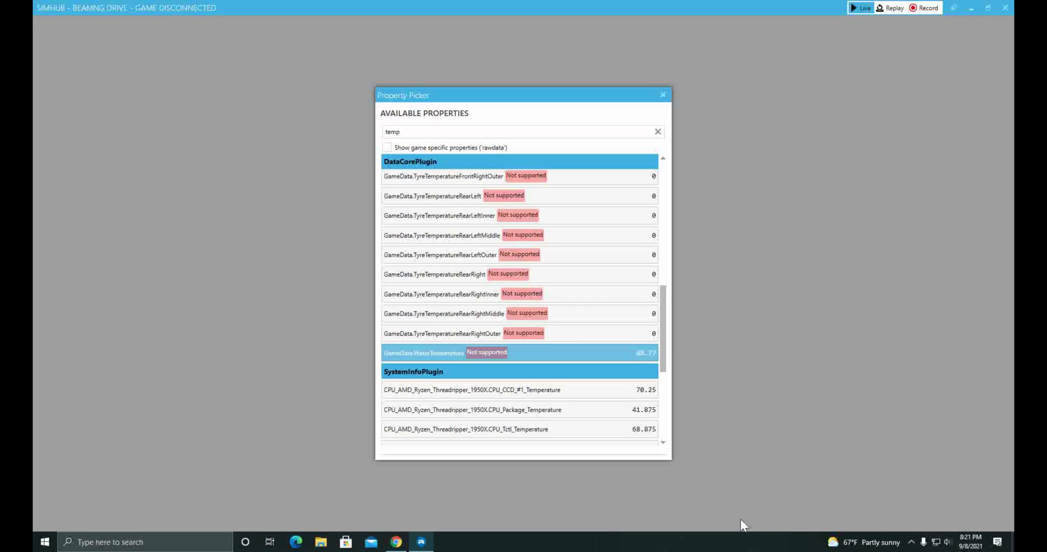
key(Return)
click(607, 255)
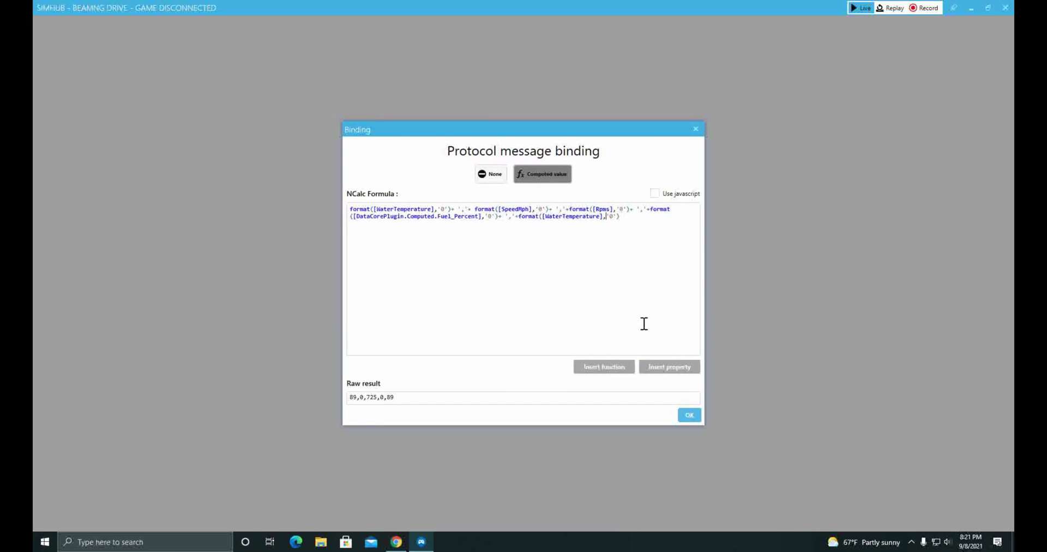
- Review the first format function of the NCalc formula and accept the protocol message binding
drag(451, 209, 350, 209)
click(895, 371)
key(shift+Right)
key(shift+Right)
key(shift+Right)
key(shift+Right)
key(shift+Right)
key(shift+Right)
key(shift+Right)
key(shift+Right)
key(shift+Right)
key(shift+Right)
key(Tab)
click(540, 296)
click(688, 414)
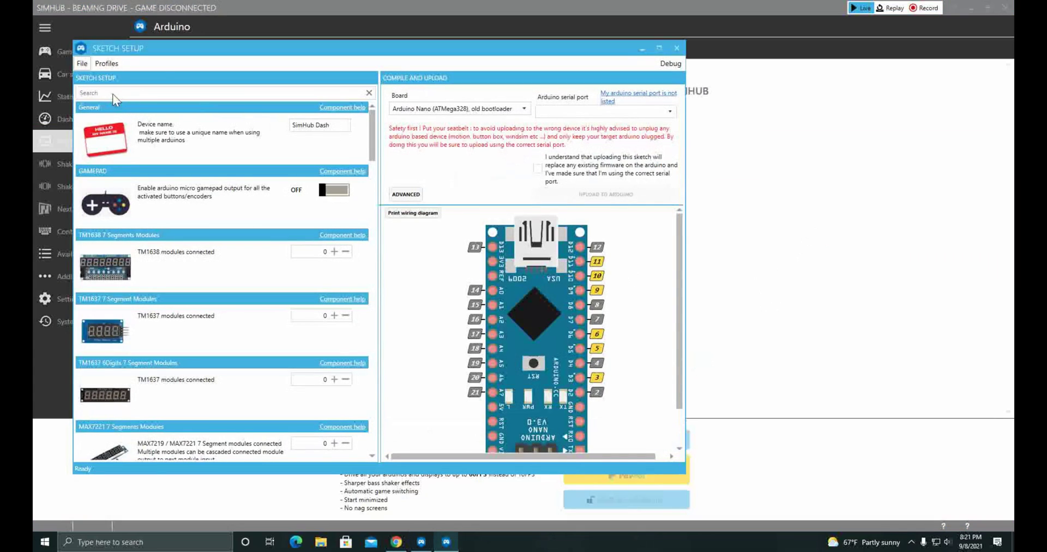
- Open the SimHub sketch in the Arduino IDE and go to the read() function in SHCustomProtocol.h
click(82, 63)
click(120, 109)
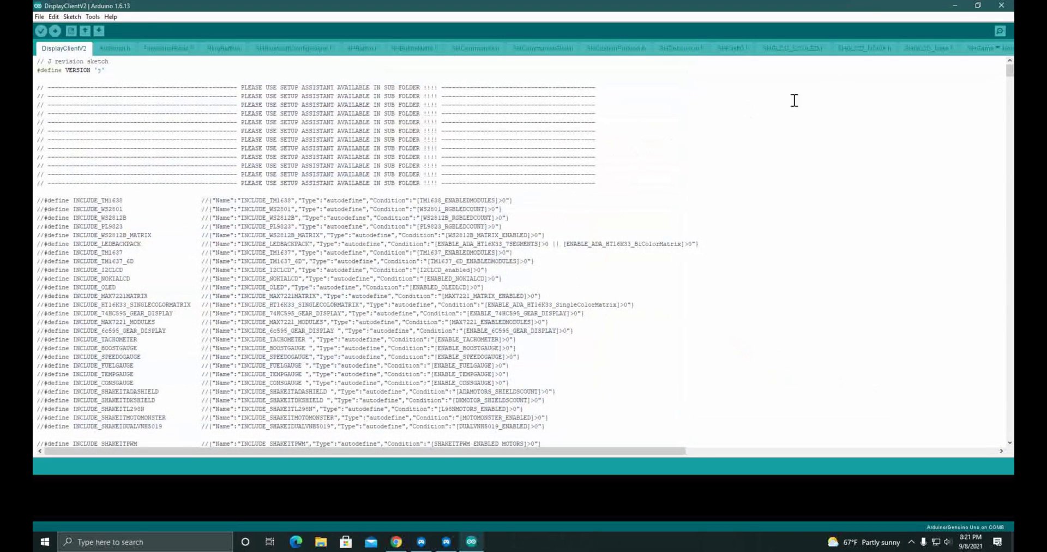
scroll(381, 411, down, 13)
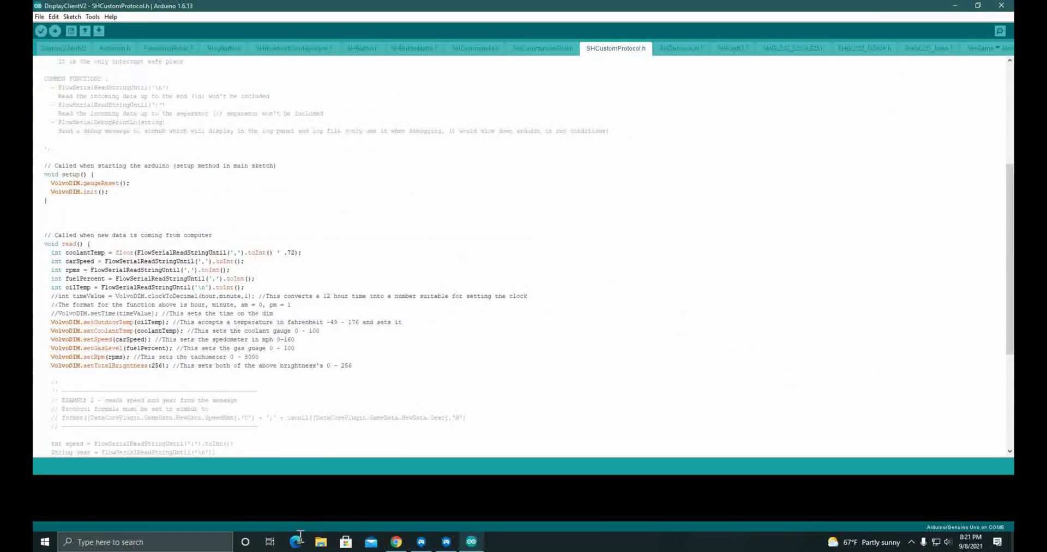
- Examine the oilTemp and fuelPercent declarations in read(), comparing their separators
drag(261, 156, 41, 157)
double_click(78, 157)
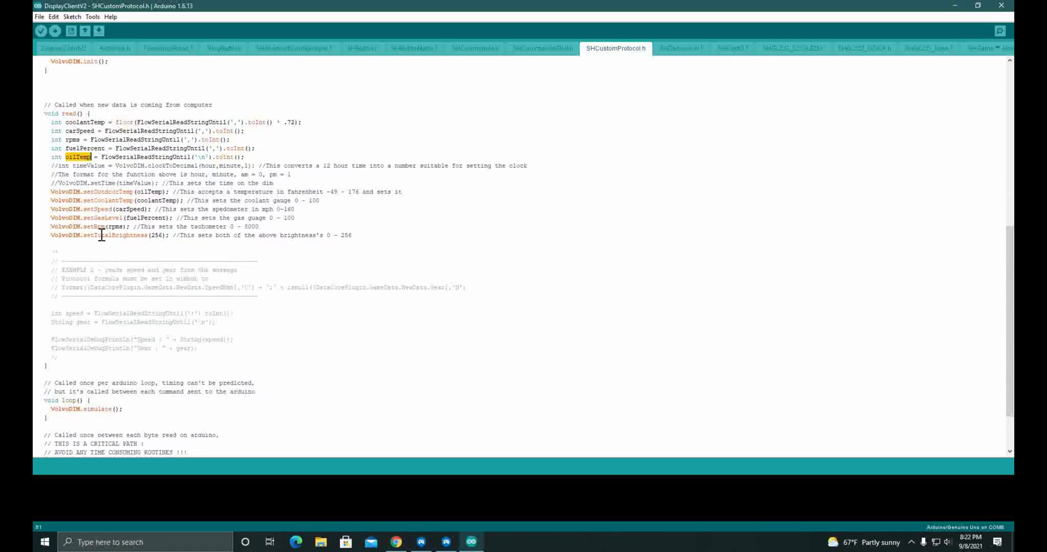
click(241, 157)
double_click(78, 157)
drag(404, 158, 43, 158)
click(389, 149)
mouse_move(266, 148)
mouse_down()
mouse_move(147, 149)
mouse_move(497, 149)
mouse_up()
drag(266, 148, 102, 140)
key(shift+Down)
key(shift+Home)
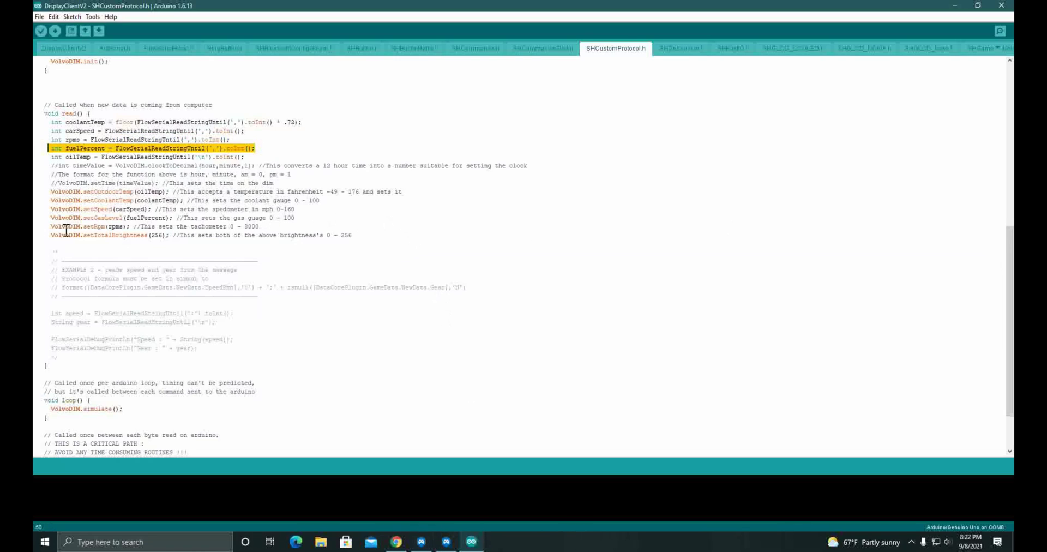
- Duplicate the fuelPercent declaration onto a new line directly above the oilTemp declaration
key(End)
key(shift+Left)
key(shift+Left)
key(shift+Left)
key(shift+Left)
key(shift+Left)
key(shift+Left)
key(shift+Home)
key(ctrl+c)
key(End)
key(Return)
key(ctrl+v)
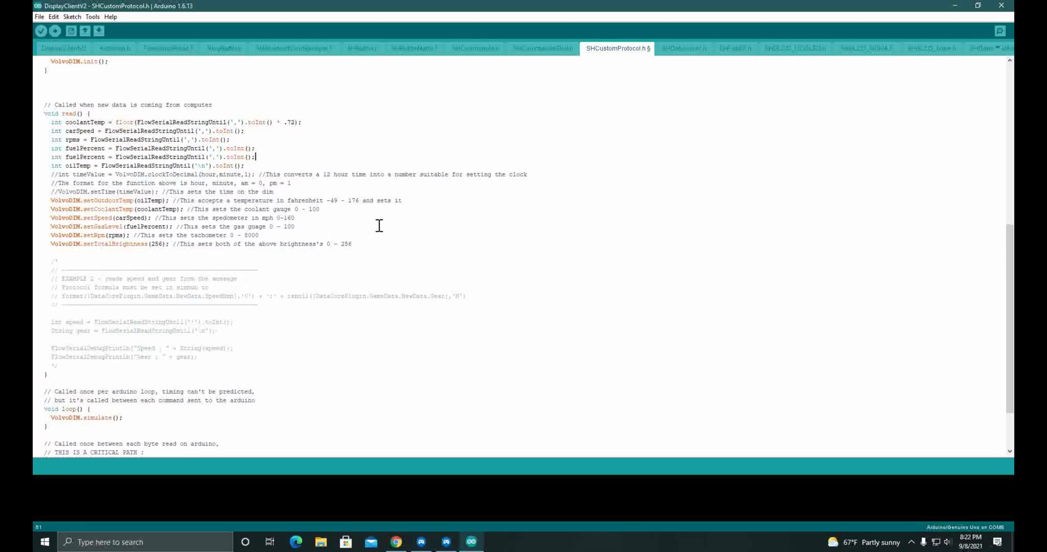
- Rename the variable in the duplicated fuelPercent declaration to newName
key(Home)
key(ctrl+Right)
key(ctrl+shift+Right)
text(neName)
key(Left)
key(Left)
key(Left)
key(Left)
text(w)
key(End)
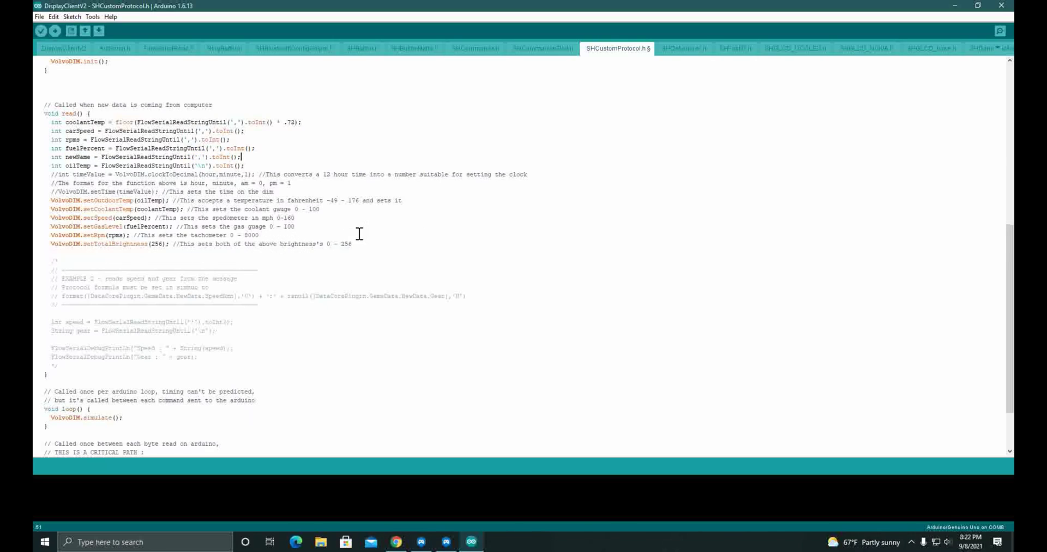
- Examine the newName variable and the block of VolvoDIM setter calls from setOutdoorTemp to setTotalBrightness
double_click(78, 157)
click(68, 296)
mouse_move(51, 200)
mouse_down()
mouse_move(69, 217)
mouse_move(256, 249)
mouse_move(366, 241)
mouse_up()
click(367, 241)
drag(90, 200, 95, 208)
key(ctrl+z)
key(ctrl+z)
key(ctrl+z)
key(ctrl+z)
key(ctrl+z)
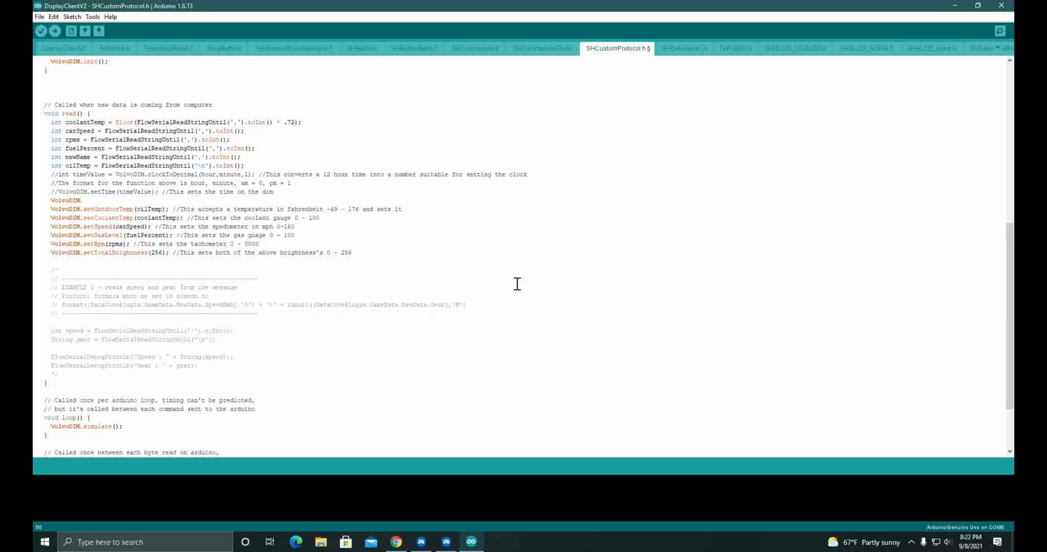
drag(84, 200, 37, 200)
key(BackSpace)
key(BackSpace)
- Uncomment the VolvoDIM.setTime(timeValue) call and the timeValue declaration that uses clockToDecimal
drag(241, 157, 38, 157)
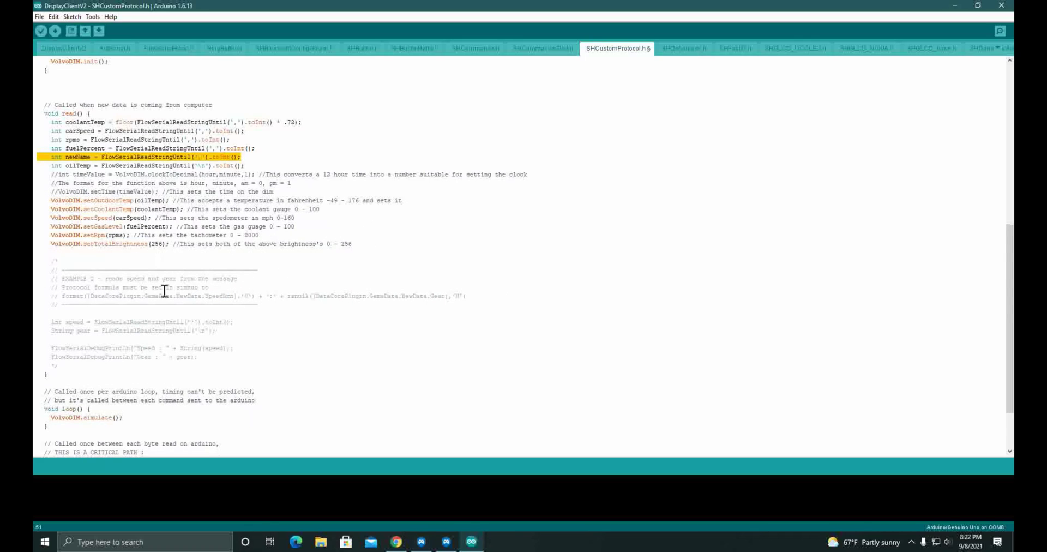
click(112, 191)
key(BackSpace)
key(BackSpace)
key(Up)
key(Up)
key(BackSpace)
key(BackSpace)
- Replace the hour argument of the clockToDecimal call with newName
double_click(201, 174)
text(newName)
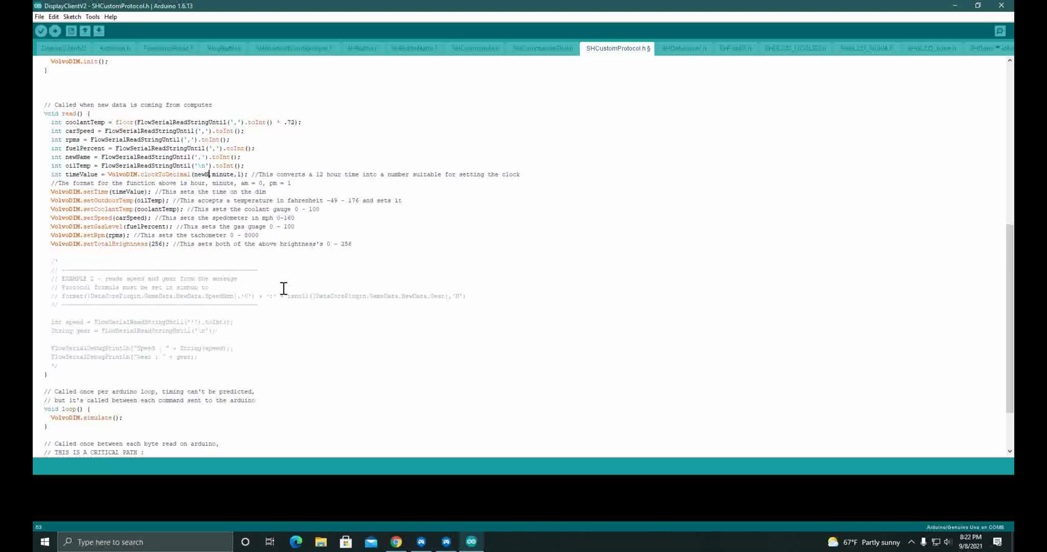
key(ctrl+shift+Left)
key(ctrl+Right)
key(ctrl+Right)
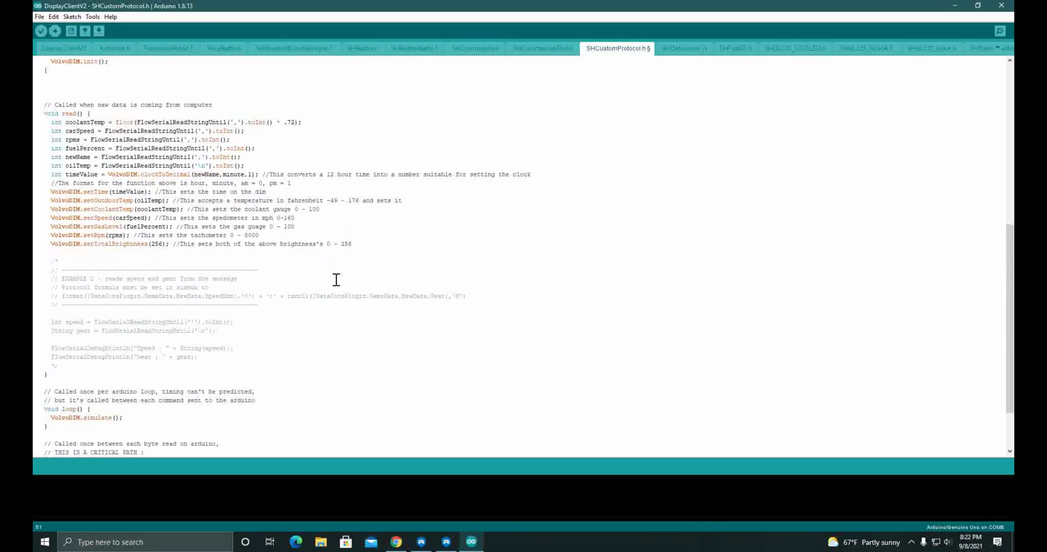
- Duplicate the whole newName declaration onto a new line directly beneath it
key(ctrl+shift+Right)
drag(241, 157, 51, 156)
click(247, 157)
key(Return)
key(ctrl+v)
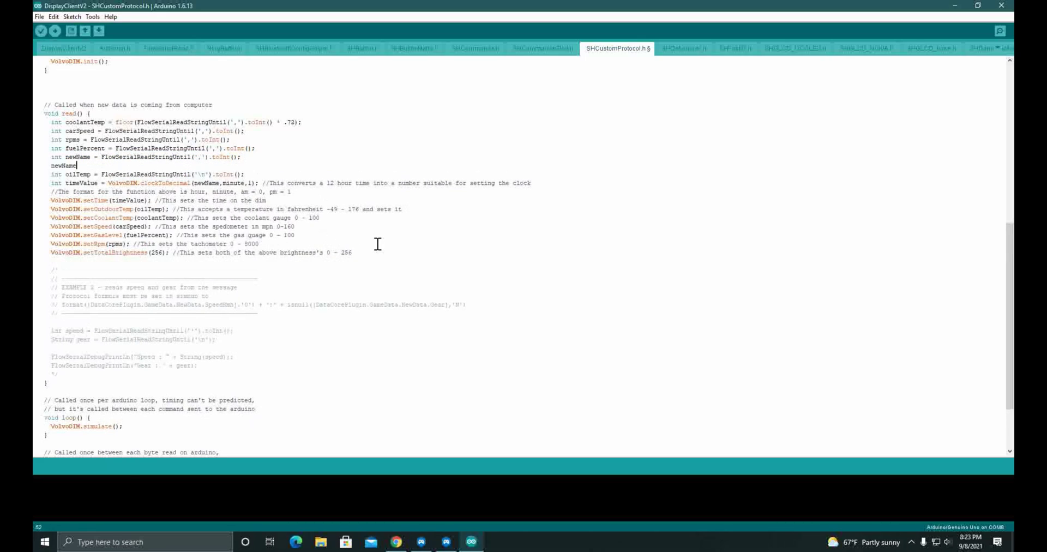
key(ctrl+z)
key(Up)
key(End)
key(shift+Home)
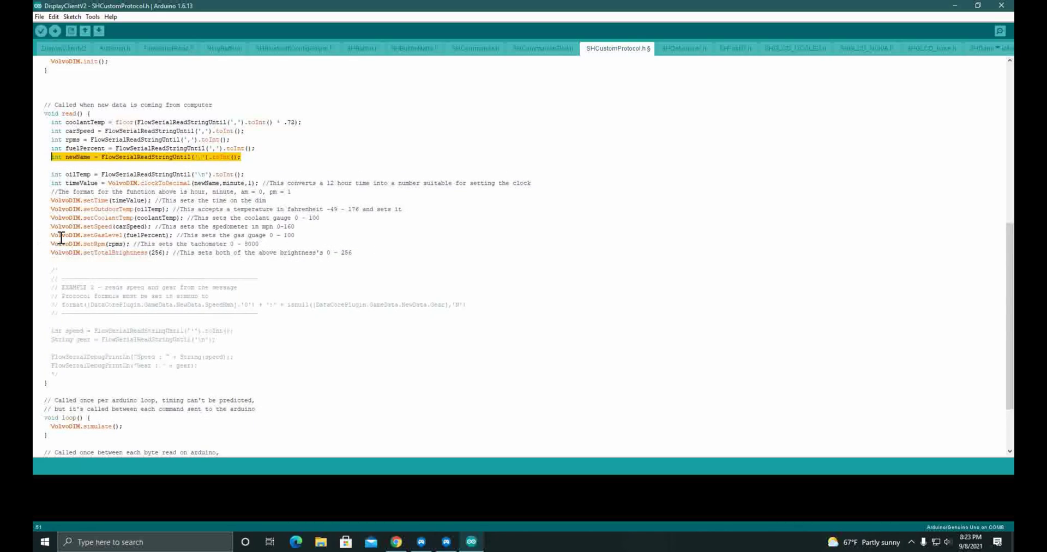
key(ctrl+c)
key(Down)
key(ctrl+v)
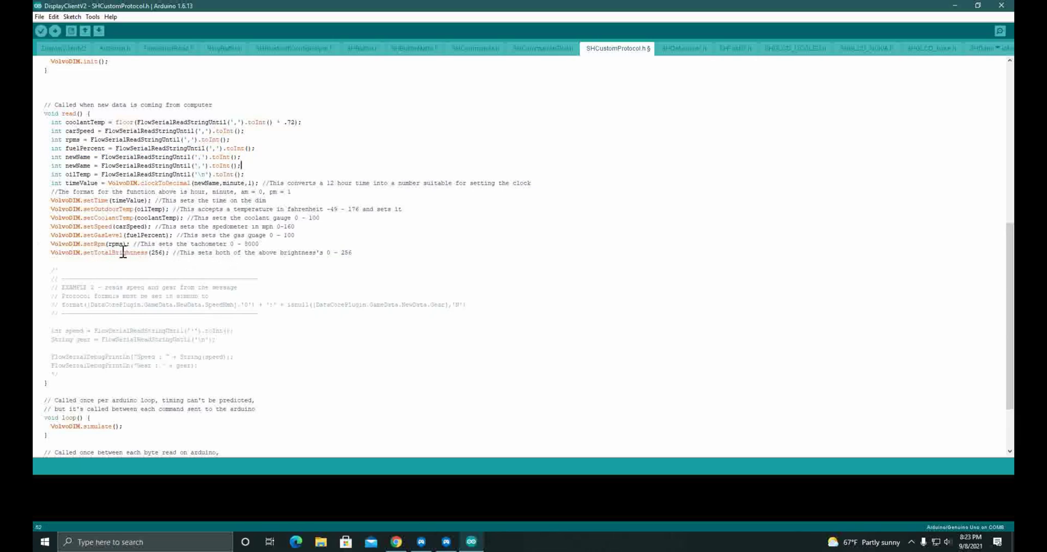
- Rename the duplicated variable to newName2 and use it as the minute argument of the clockToDecimal call
text(2)
double_click(230, 183)
text(newName2)
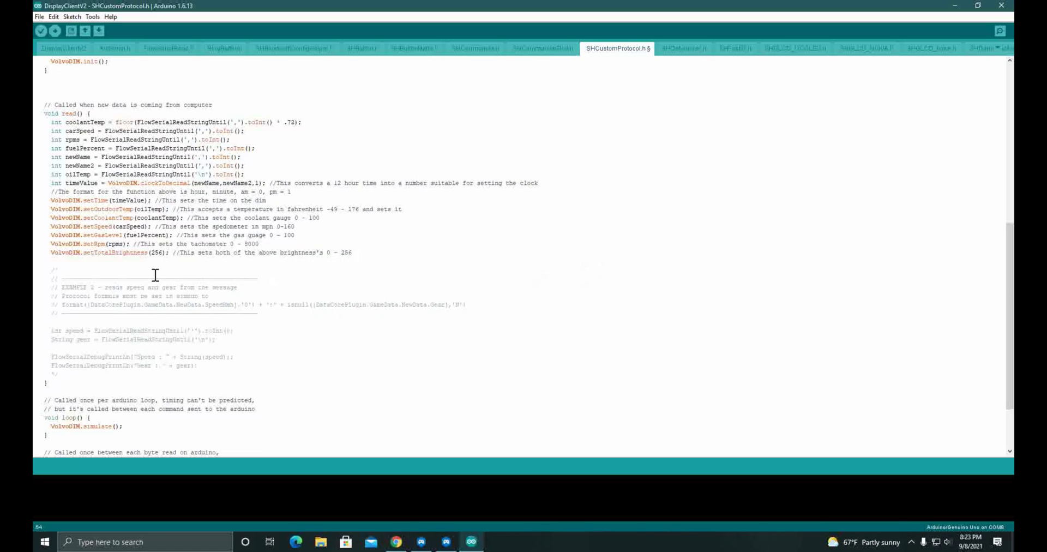
drag(160, 275, 314, 278)
click(252, 276)
drag(393, 274, 253, 279)
double_click(180, 301)
double_click(316, 269)
double_click(304, 278)
double_click(342, 277)
- Comment out the VolvoDIM.setTime(timeValue) call in the read function
double_click(188, 303)
key(Home)
text(//)
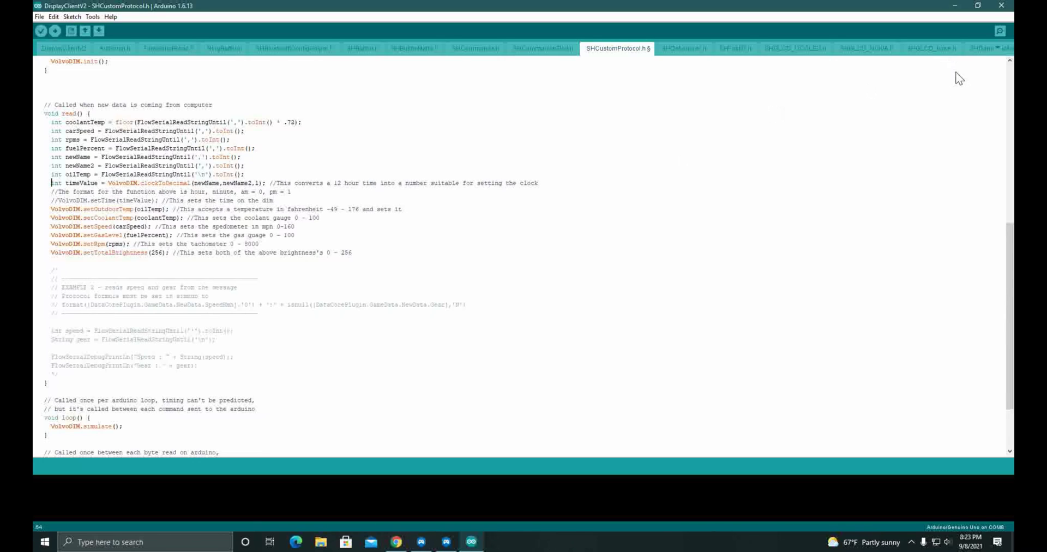
key(Up)
key(Up)
key(Up)
key(Up)
key(Up)
key(Up)
key(Up)
key(Up)
key(Up)
key(Up)
key(Up)
- In SimHub's sketch setup, choose board Arduino UNO (ATMega328p) and port COM8 - Arduino Uno, accept the firmware replacement notice, and close the setup
click(954, 5)
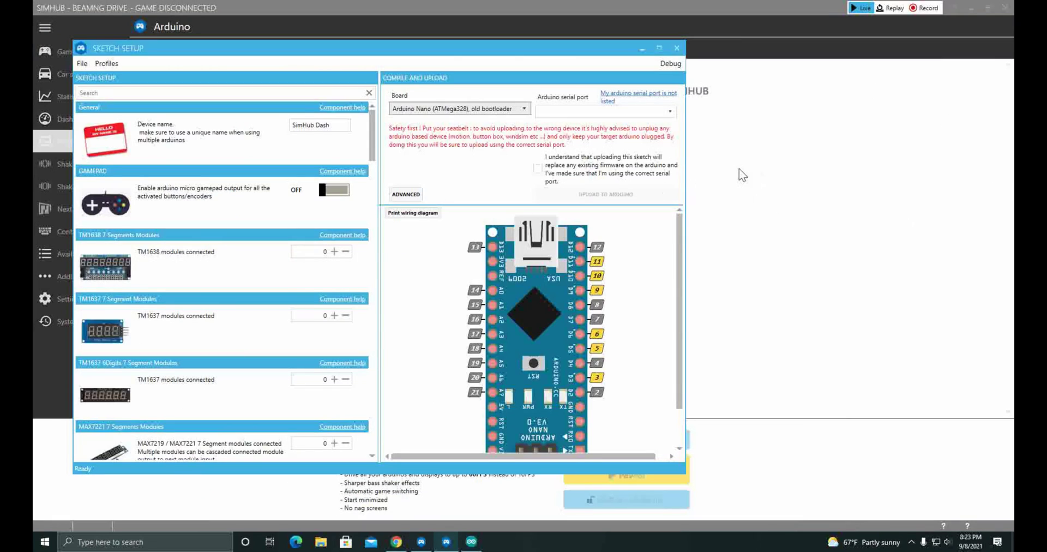
click(502, 111)
click(484, 143)
click(557, 112)
click(556, 125)
click(537, 168)
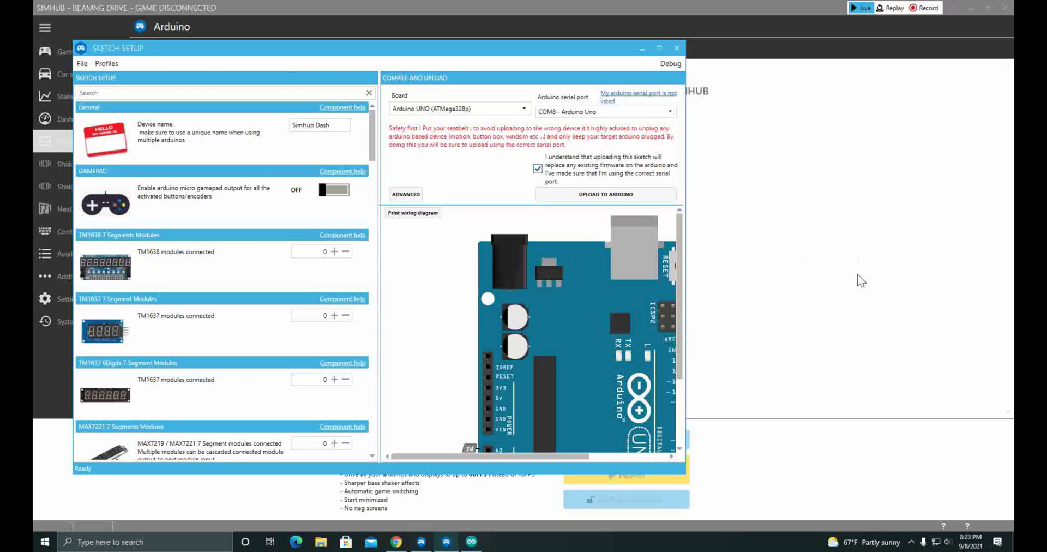
key(Tab)
click(677, 48)
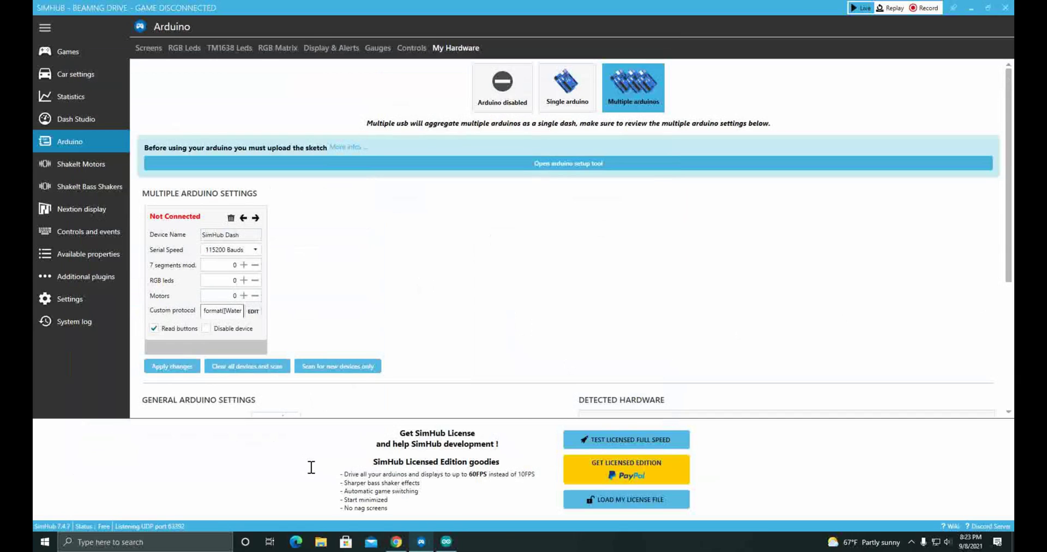
- Review the custom protocol formula of the SimHub Dash device and close SimHub
drag(212, 311, 419, 303)
click(253, 311)
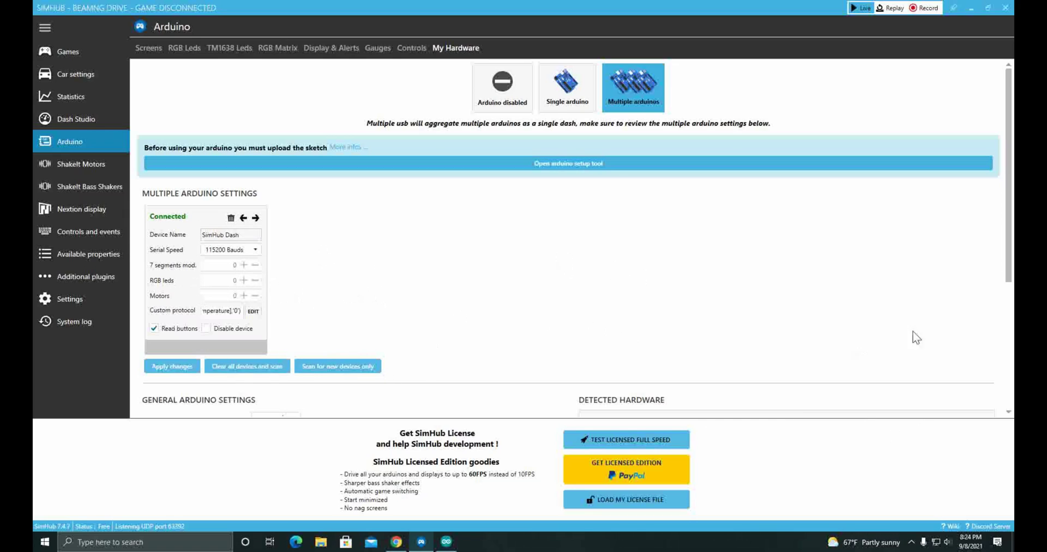
click(1005, 7)
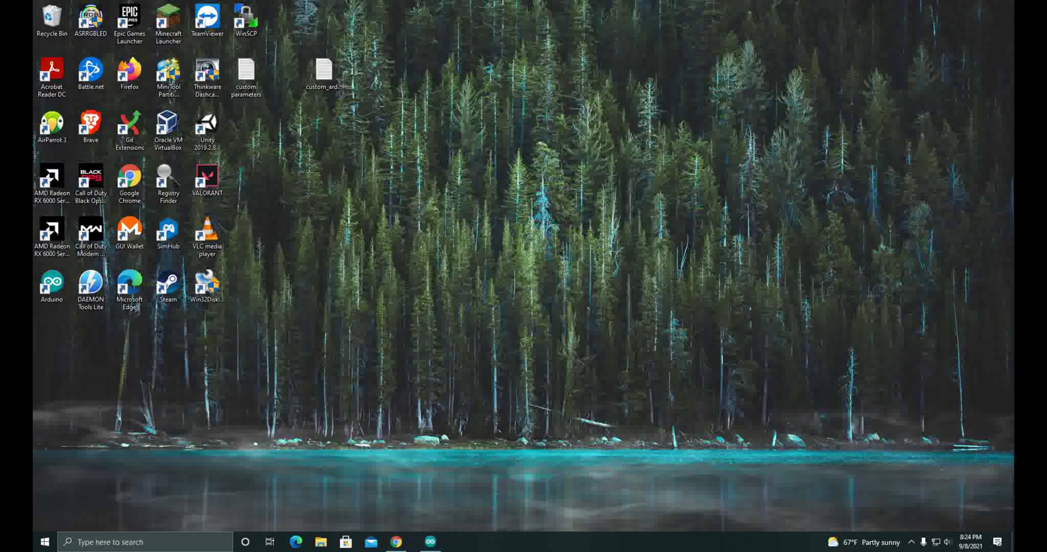
- Move the custom Arduino text file near the custom parameters file on the desktop and switch to Chrome's downloads list
drag(324, 73, 255, 123)
click(629, 342)
click(396, 542)
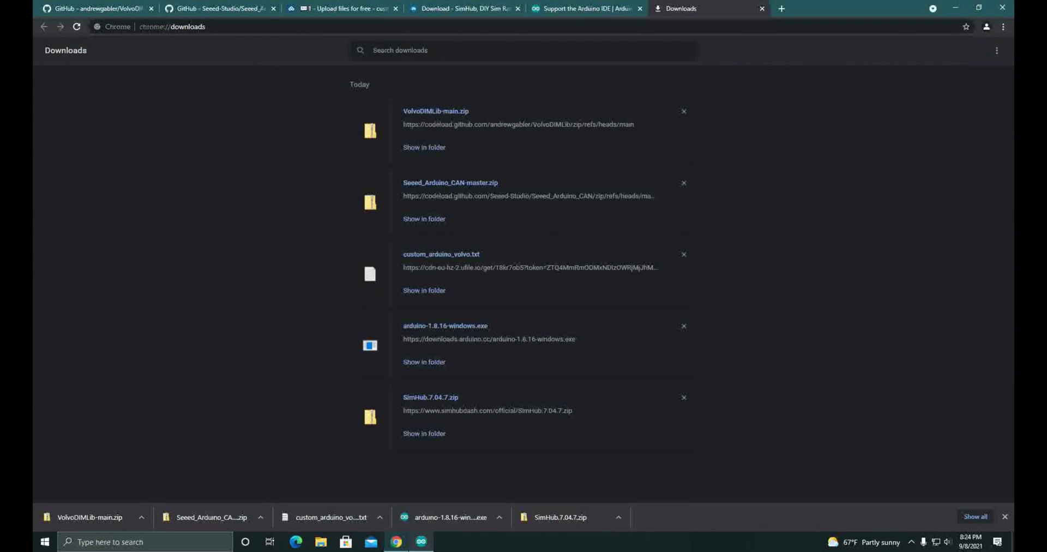